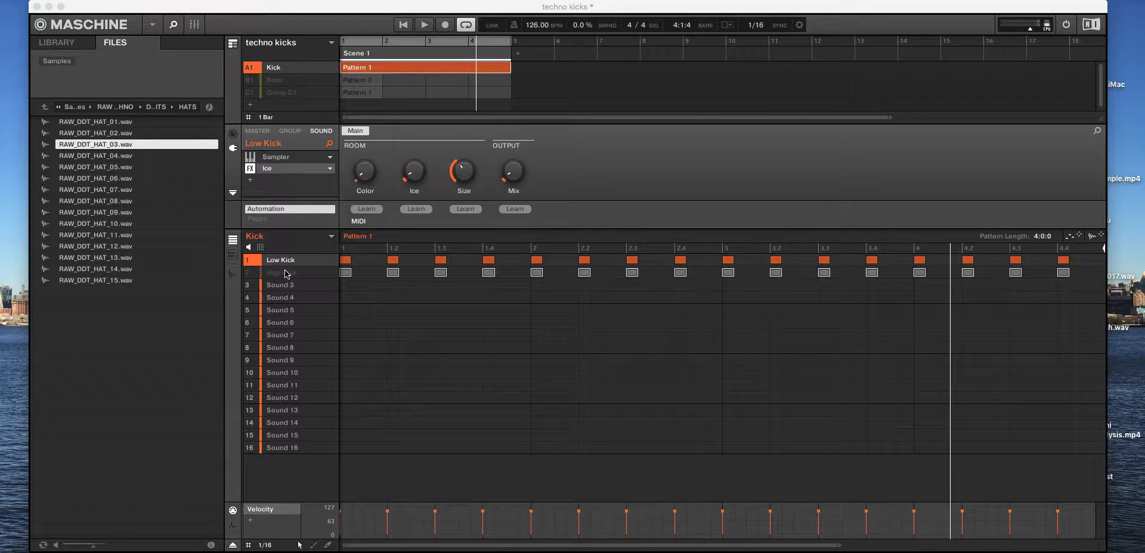
# Bypass the Ice effect on the Low Kick and inspect its Sampler's pitch and envelope settings, including the available envelope types
pyautogui.click(251, 169)
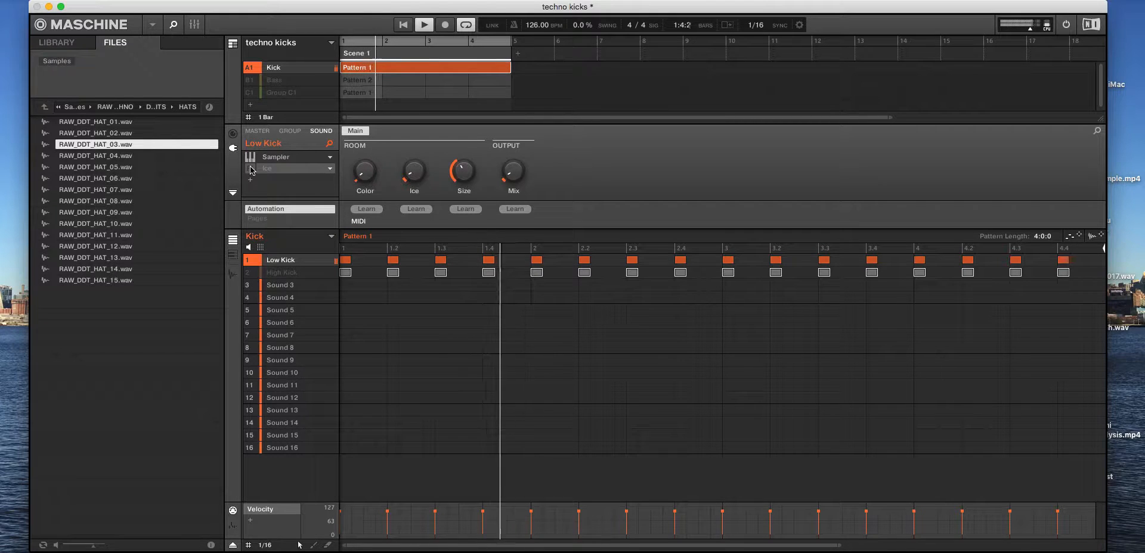
pyautogui.click(250, 157)
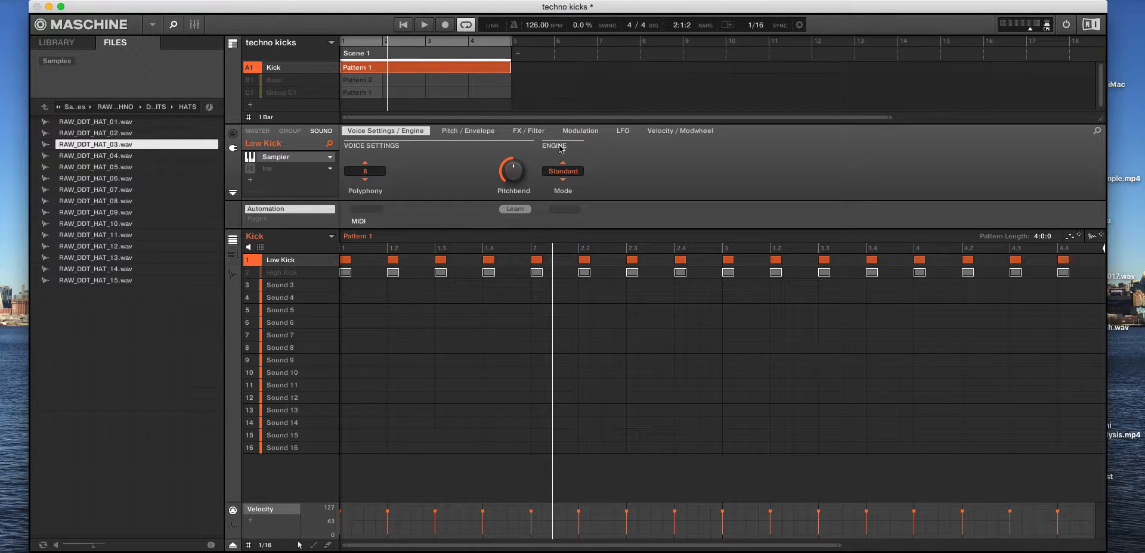
pyautogui.click(475, 132)
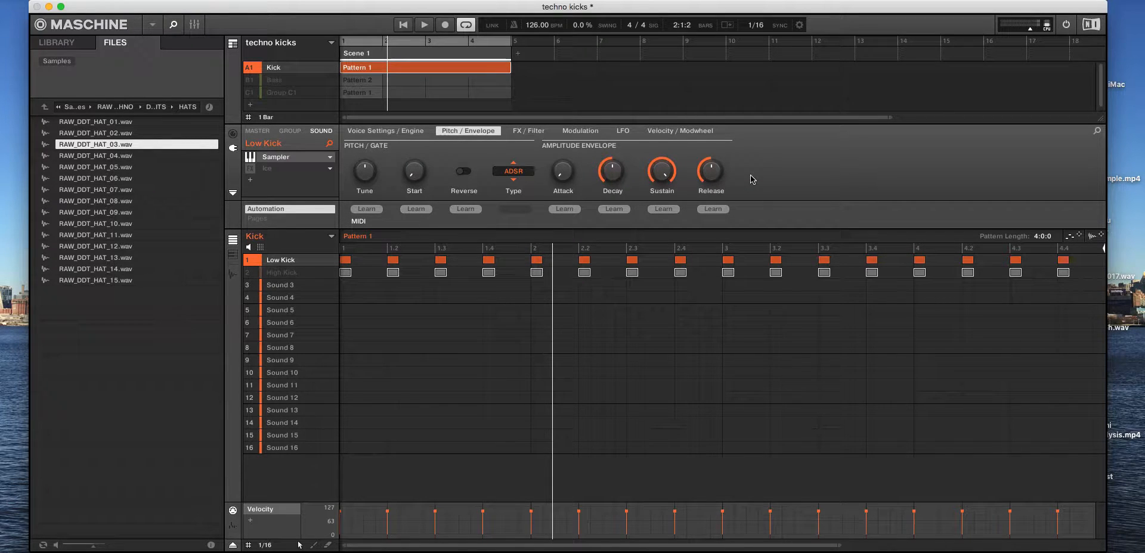
pyautogui.click(517, 173)
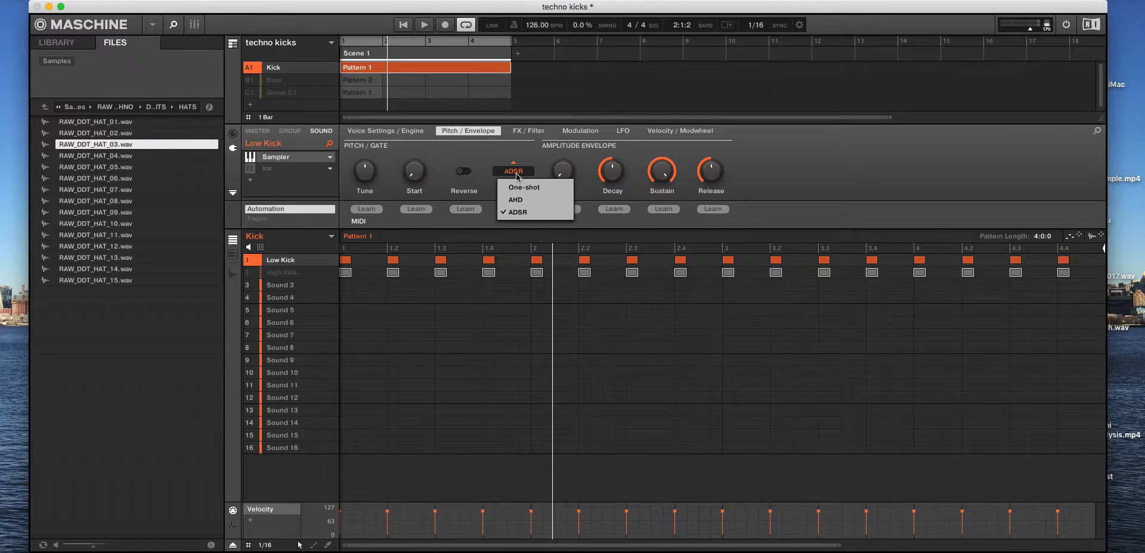
pyautogui.click(788, 159)
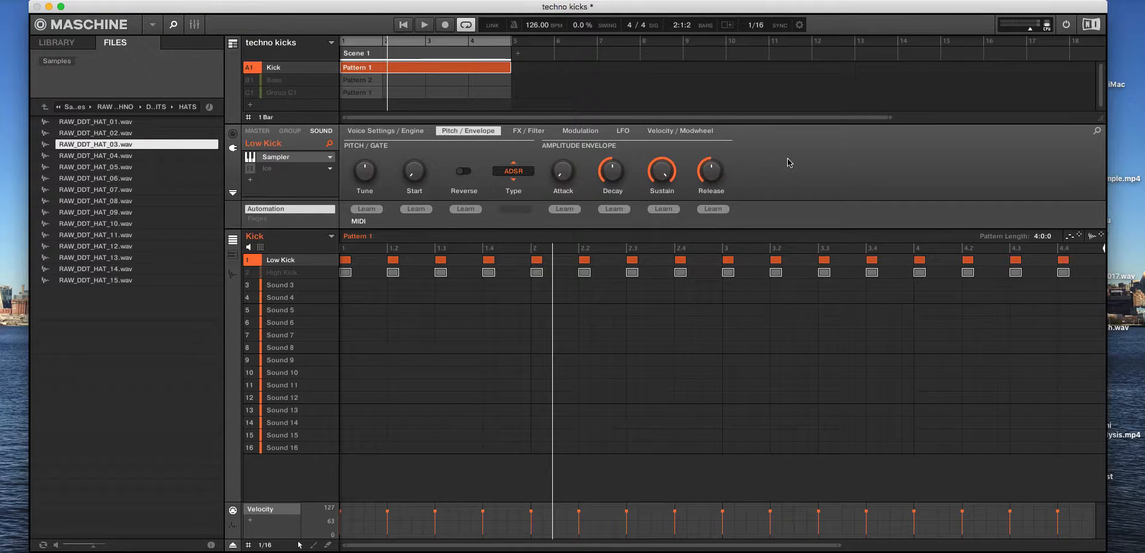
# Play the pattern, set the Low Kick's decay to about 3.8 s, and adjust its release by ear, trying values up to 12.3 s
pyautogui.press('space')
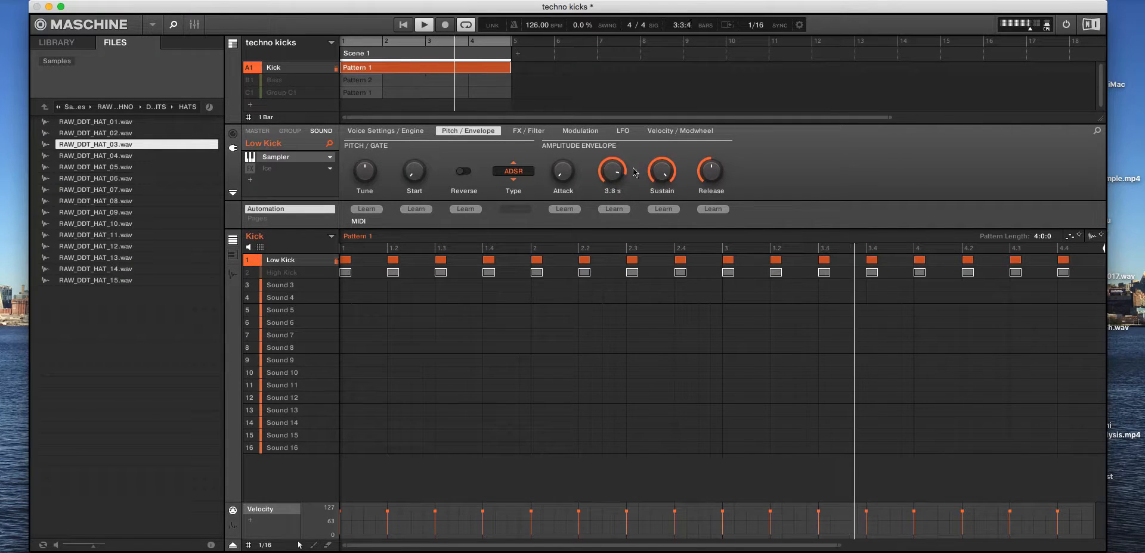
pyautogui.moveTo(710, 173)
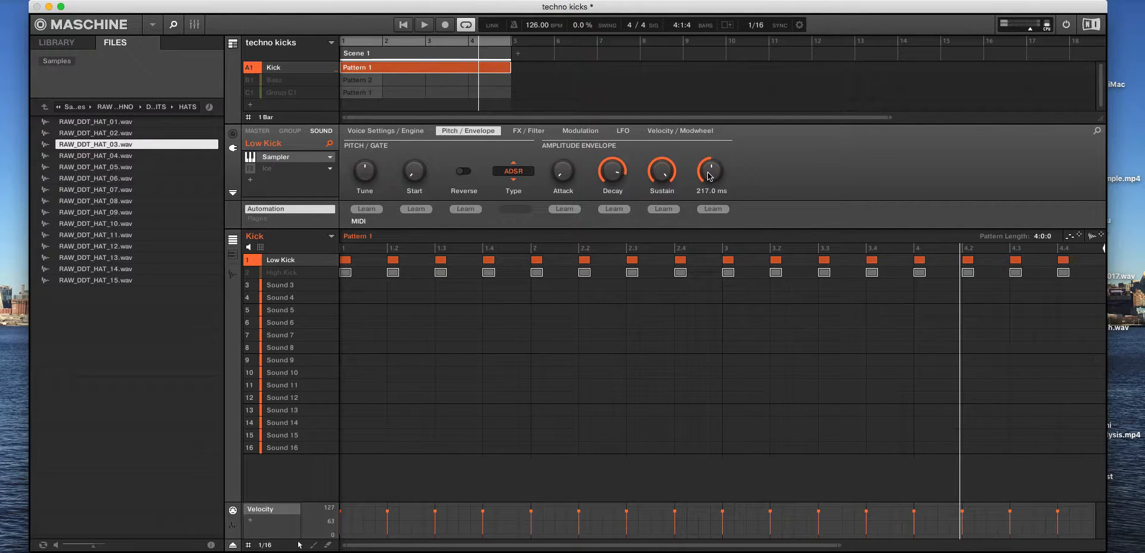
pyautogui.scroll(10, 711, 172)
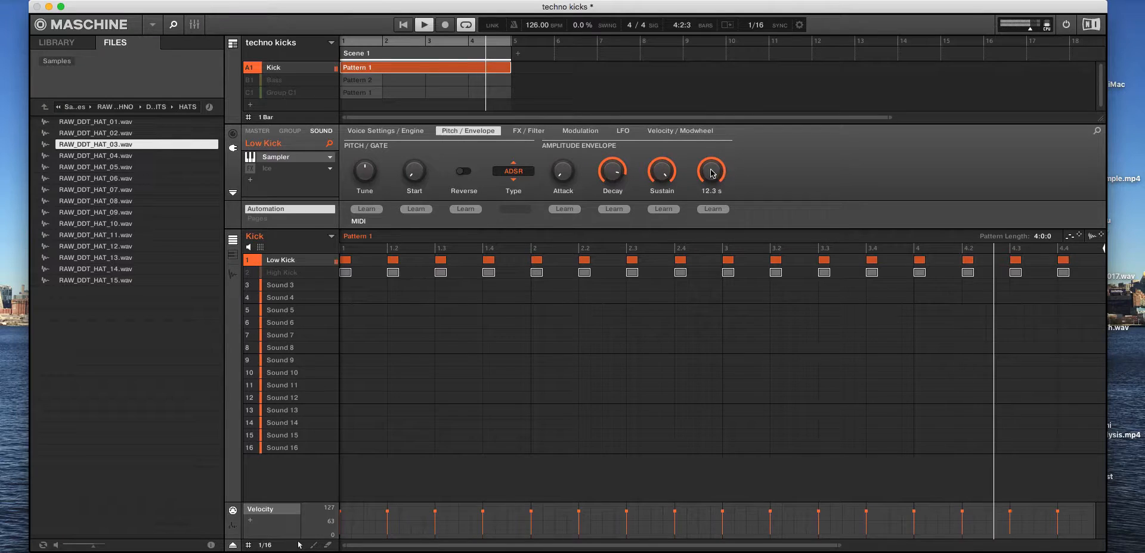
pyautogui.scroll(-15, 710, 173)
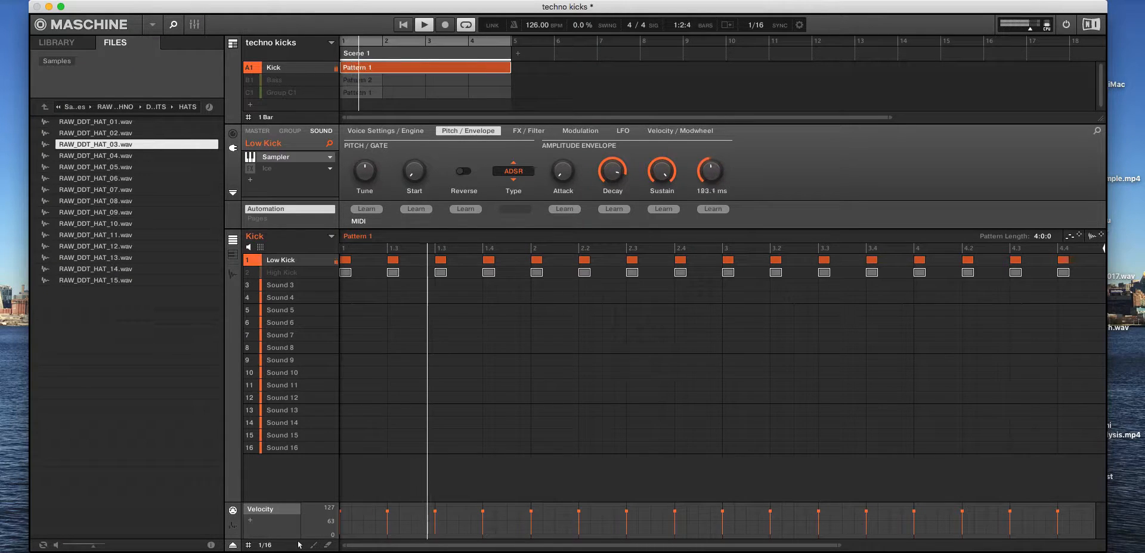
pyautogui.scroll(6, 711, 173)
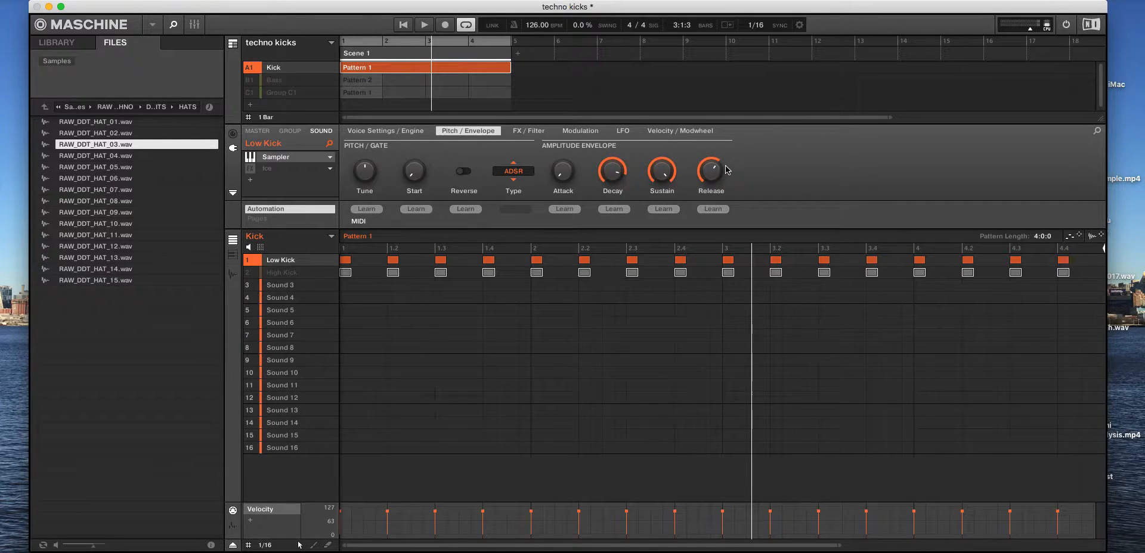
pyautogui.moveTo(716, 171); pyautogui.dragTo(716, 177)
# Re-enable the Ice effect on the Low Kick and play the pattern to hear it
pyautogui.click(268, 170)
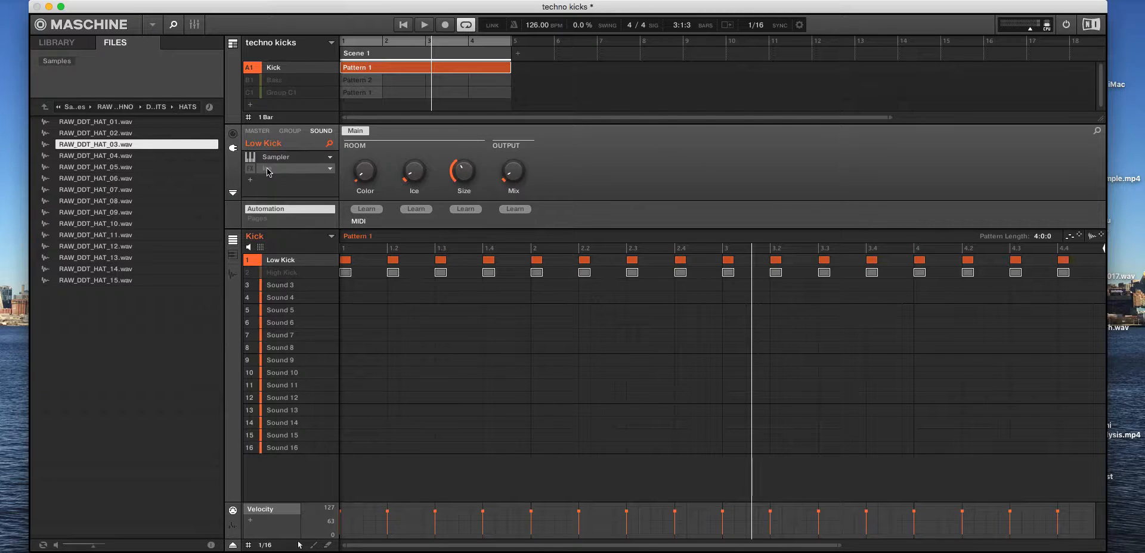
pyautogui.moveTo(453, 176)
pyautogui.click(250, 169)
pyautogui.press('space')
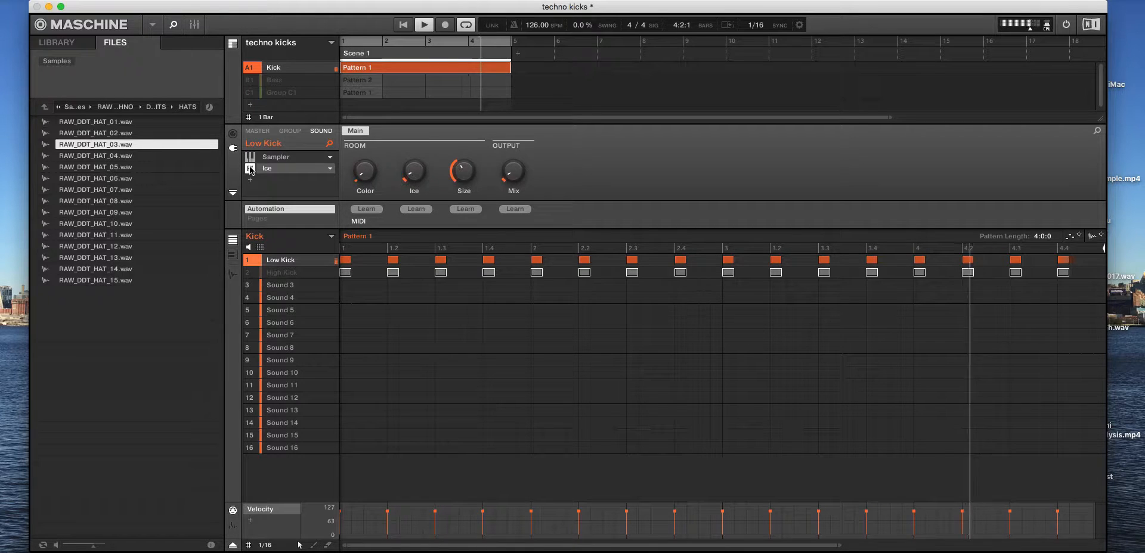
pyautogui.press('space')
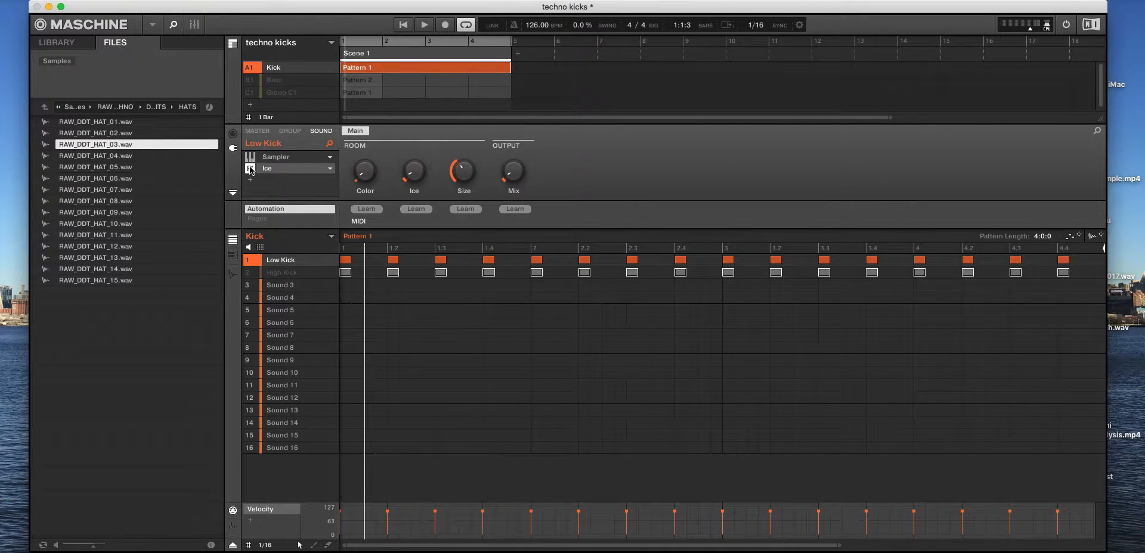
# Unmute the High Kick and play the pattern with it layered on the Low Kick
pyautogui.click(276, 273)
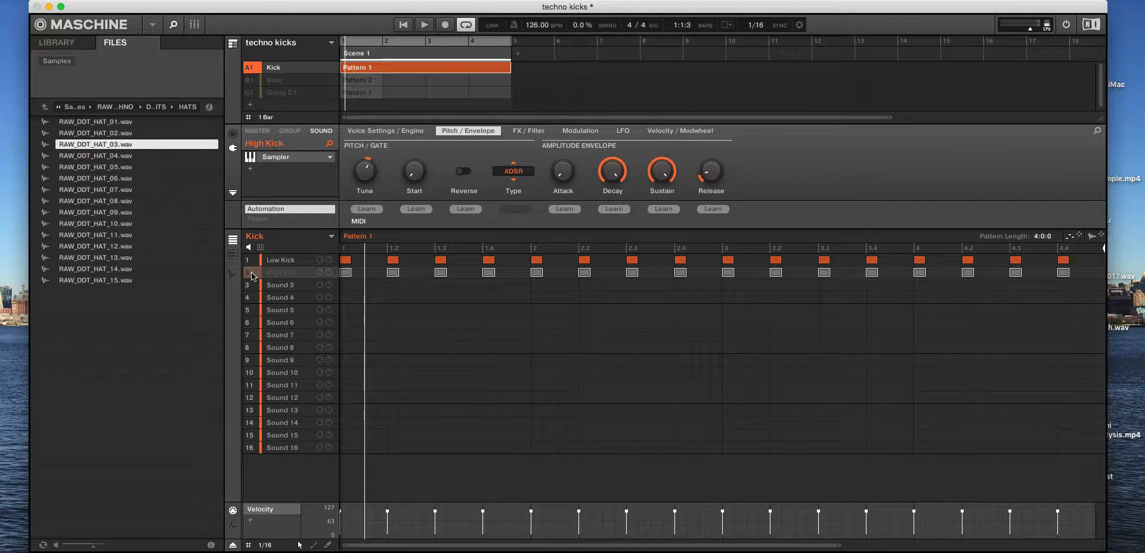
pyautogui.click(252, 275)
pyautogui.press('space')
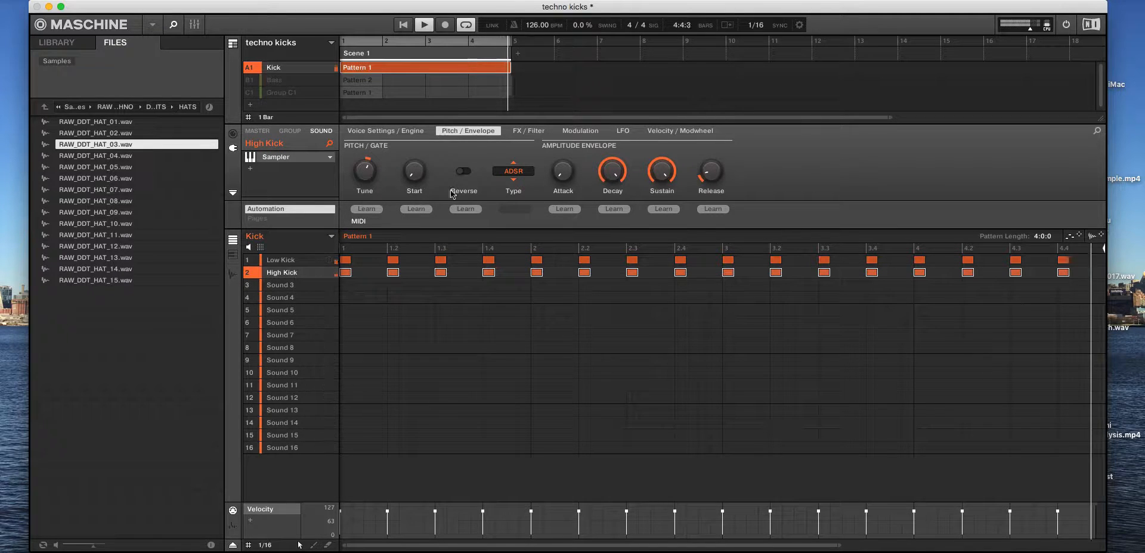
pyautogui.press('space')
# Check the High Kick's tuning and amplitude release while playing the pattern
pyautogui.moveTo(364, 171)
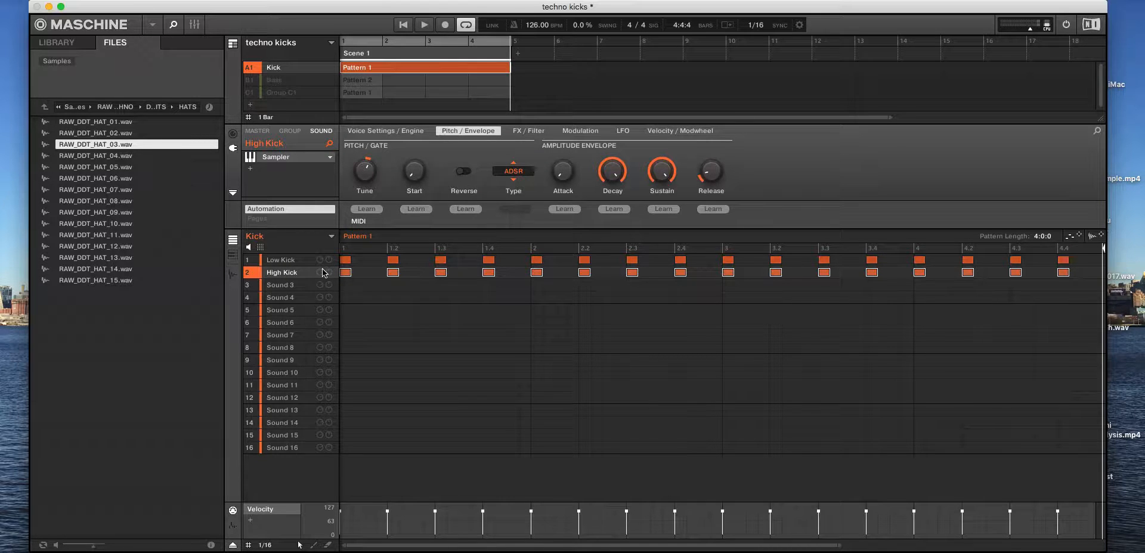
pyautogui.moveTo(716, 176)
pyautogui.press('space')
pyautogui.moveTo(710, 172)
pyautogui.mouseDown()
pyautogui.moveTo(711, 119)
pyautogui.moveTo(711, 173)
pyautogui.mouseUp()
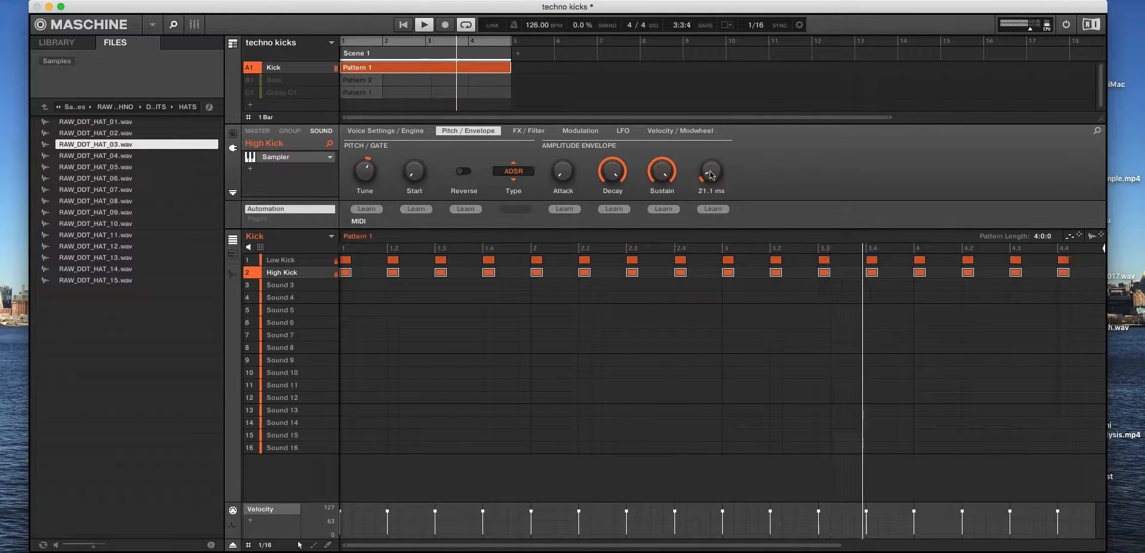
pyautogui.press('space')
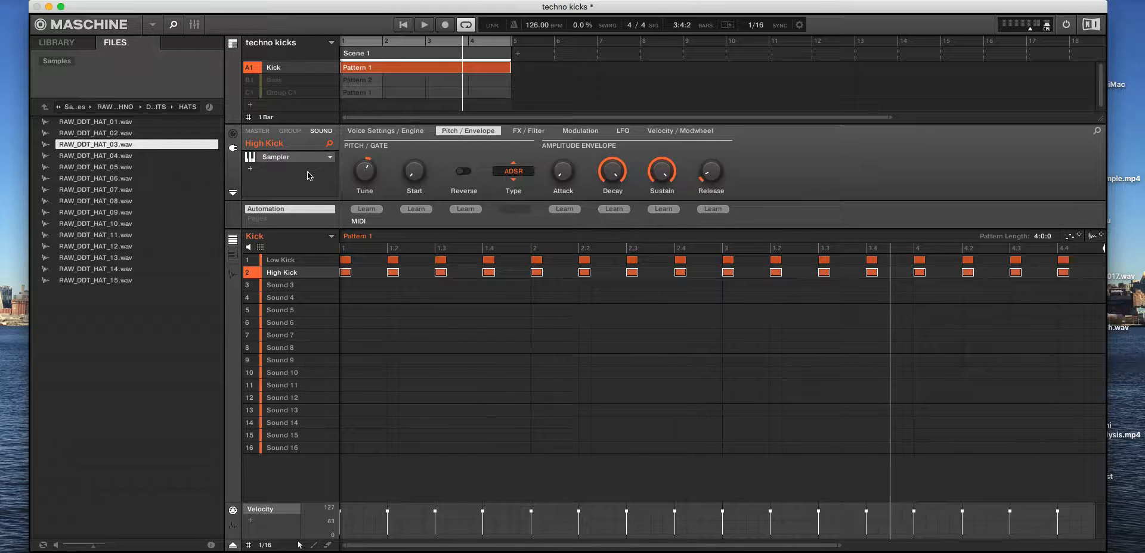
# Show the Kick group's effect chain and bypass the UAD EMT 140, UAD Pultec Legacy and UAD Studer A800
pyautogui.click(291, 131)
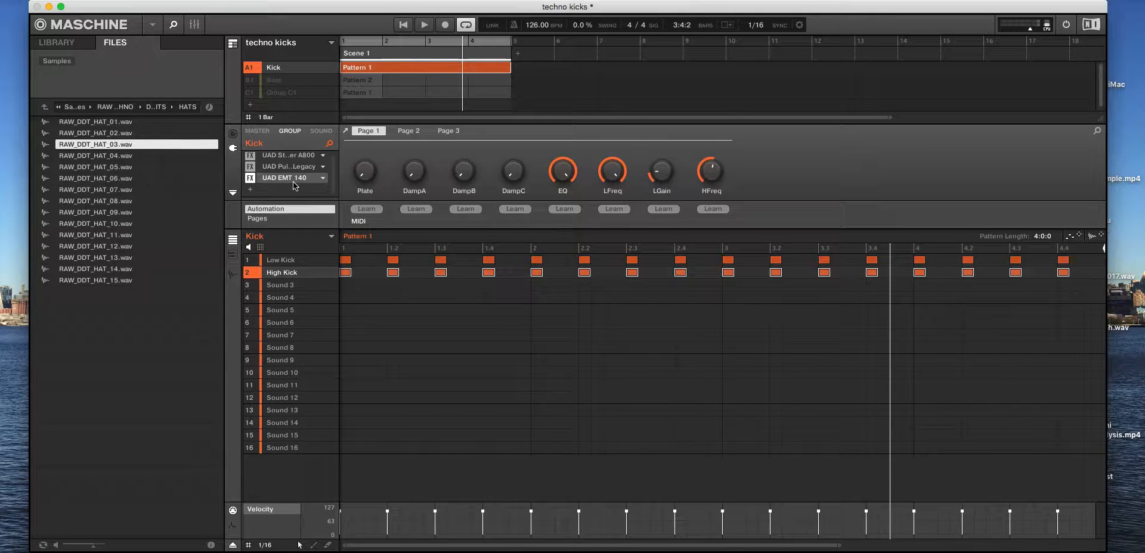
pyautogui.scroll(1, 293, 182)
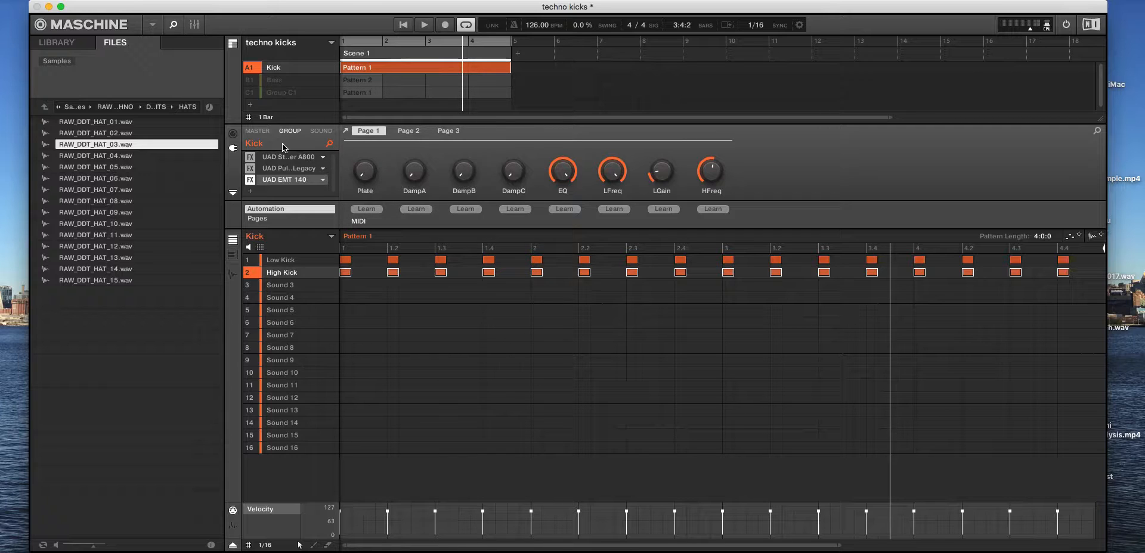
pyautogui.click(250, 179)
pyautogui.click(250, 169)
pyautogui.click(250, 158)
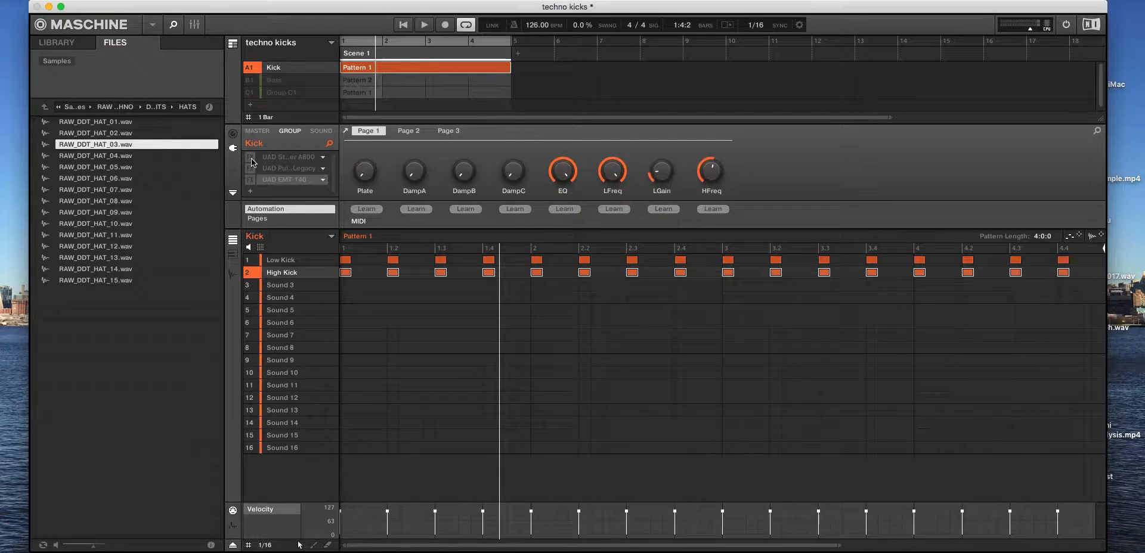
# Re-enable only the UAD Studer A800 on the Kick group and compare its effect during playback
pyautogui.click(251, 158)
pyautogui.press('space')
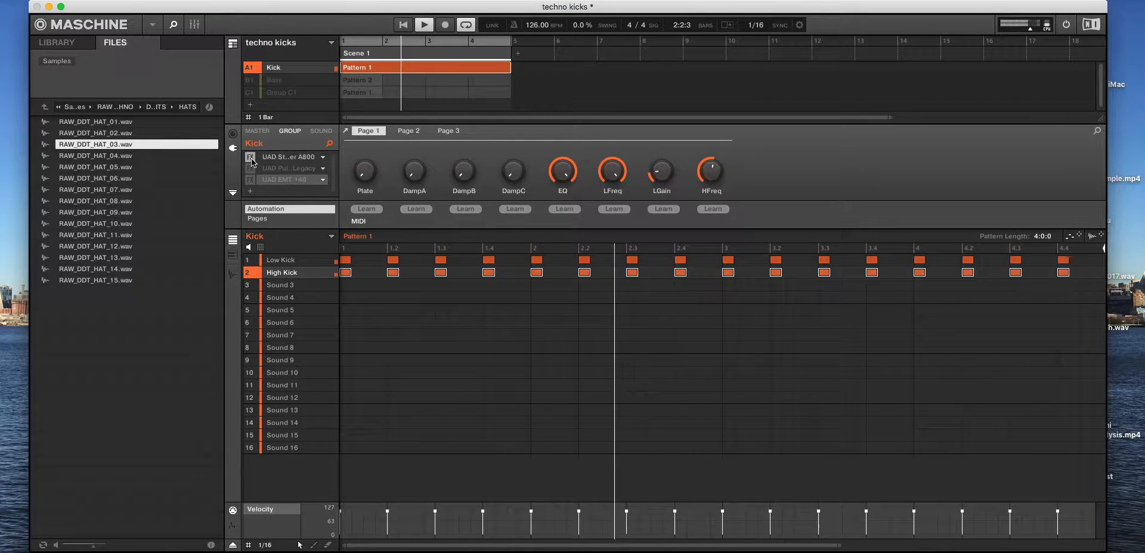
pyautogui.click(251, 158)
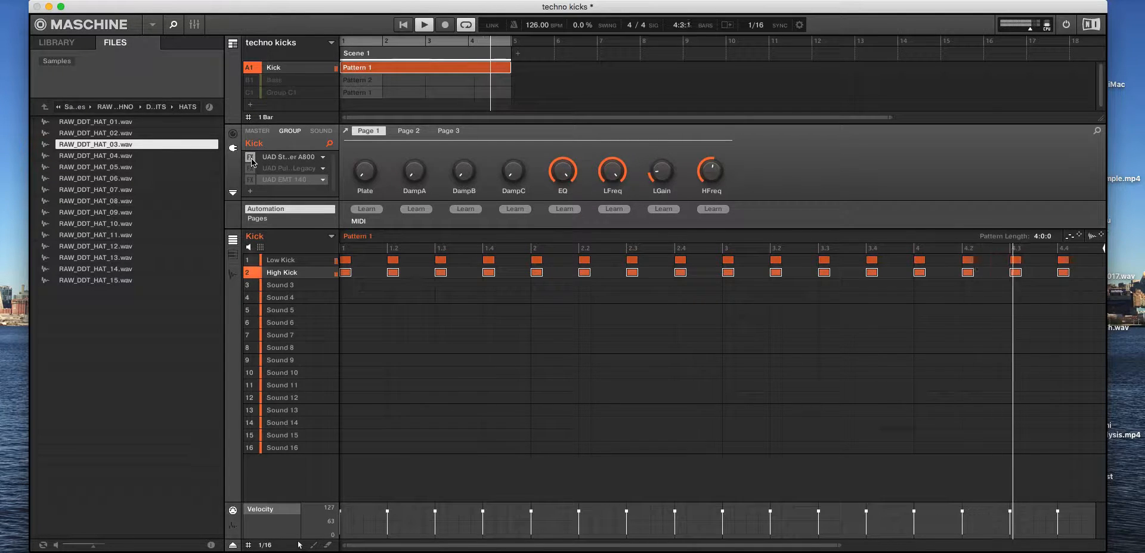
# Switch to the mixer view and open the UAD Studer A800's plug-in window, moving it fully into view
pyautogui.press('super+m')
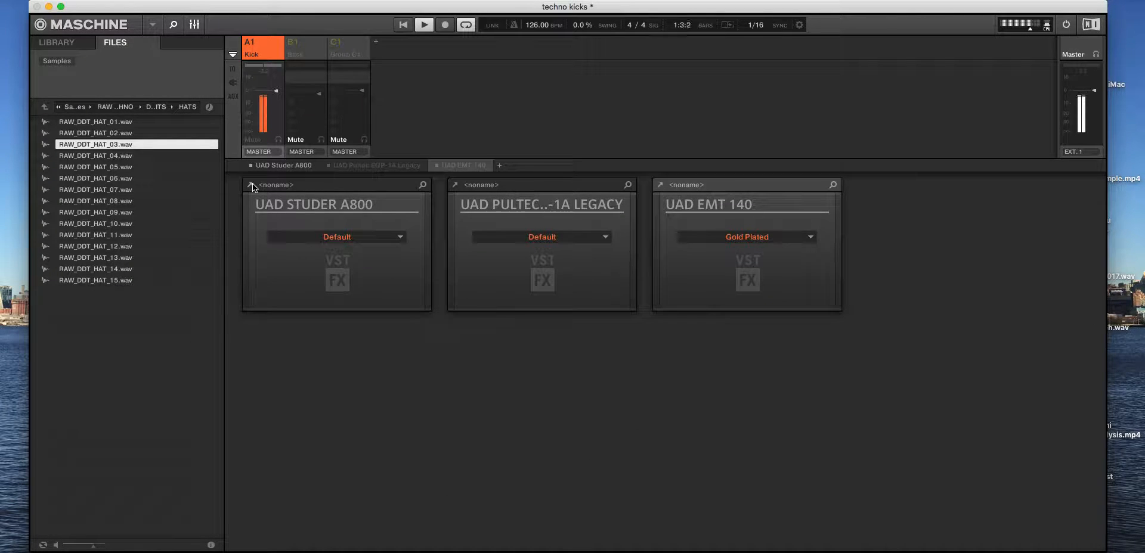
pyautogui.click(251, 185)
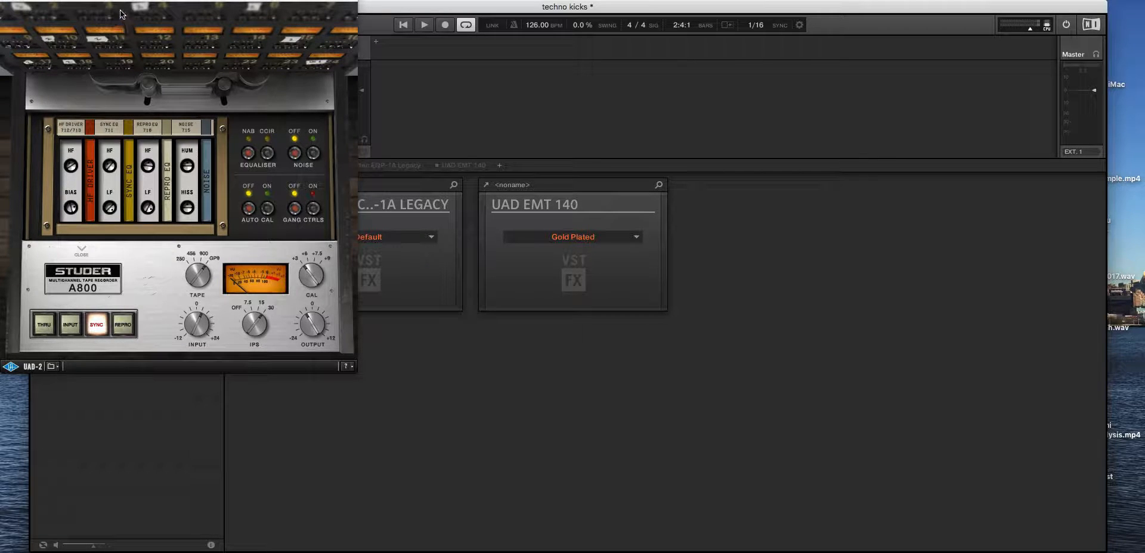
pyautogui.moveTo(115, 0); pyautogui.dragTo(299, 48)
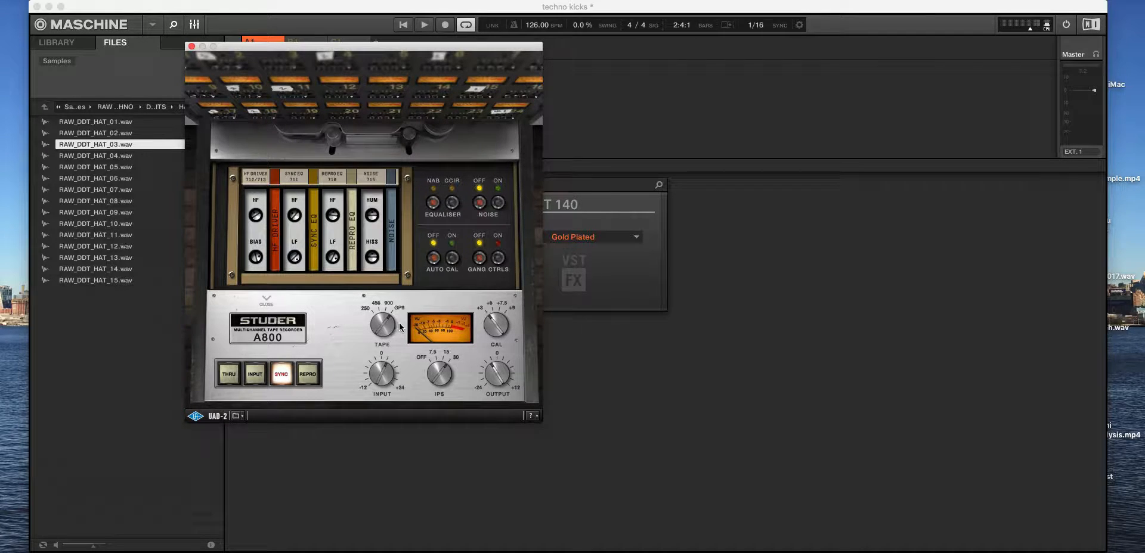
# Close the Studer A800's calibration section to show the tape reels, play the pattern, and reopen the section
pyautogui.click(267, 299)
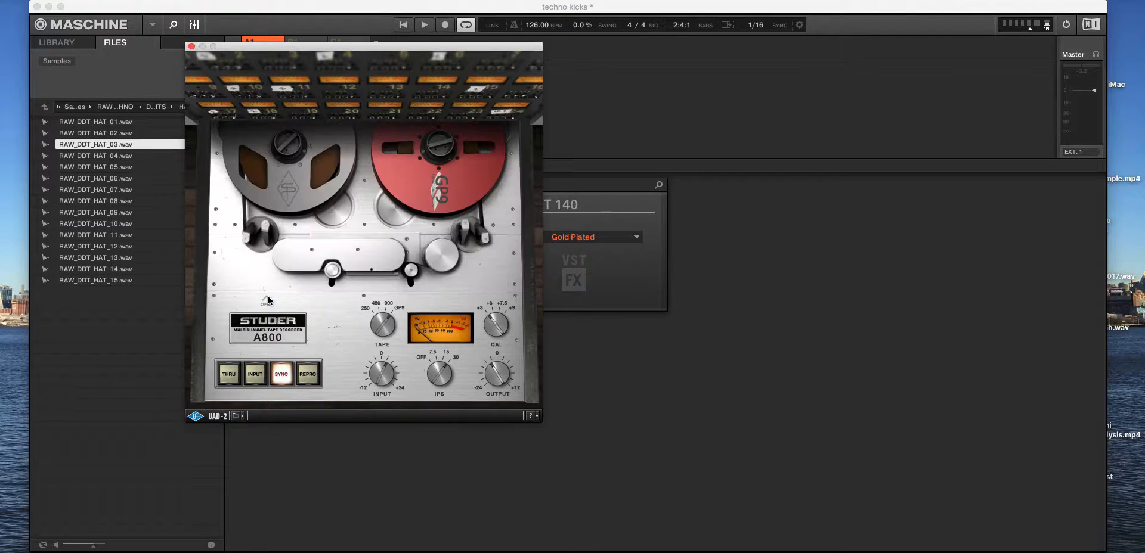
pyautogui.click(483, 467)
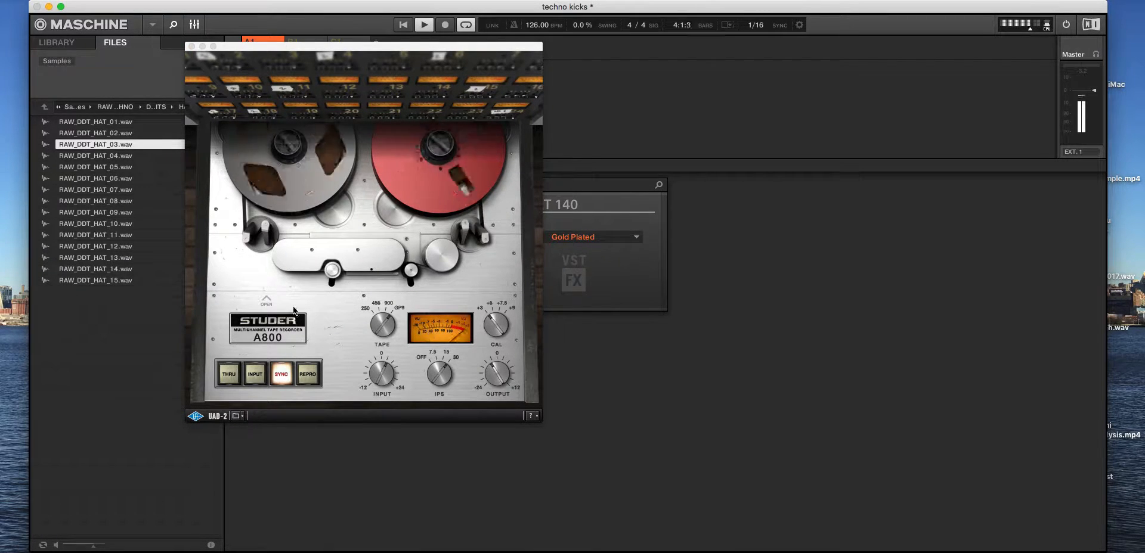
pyautogui.click(266, 300)
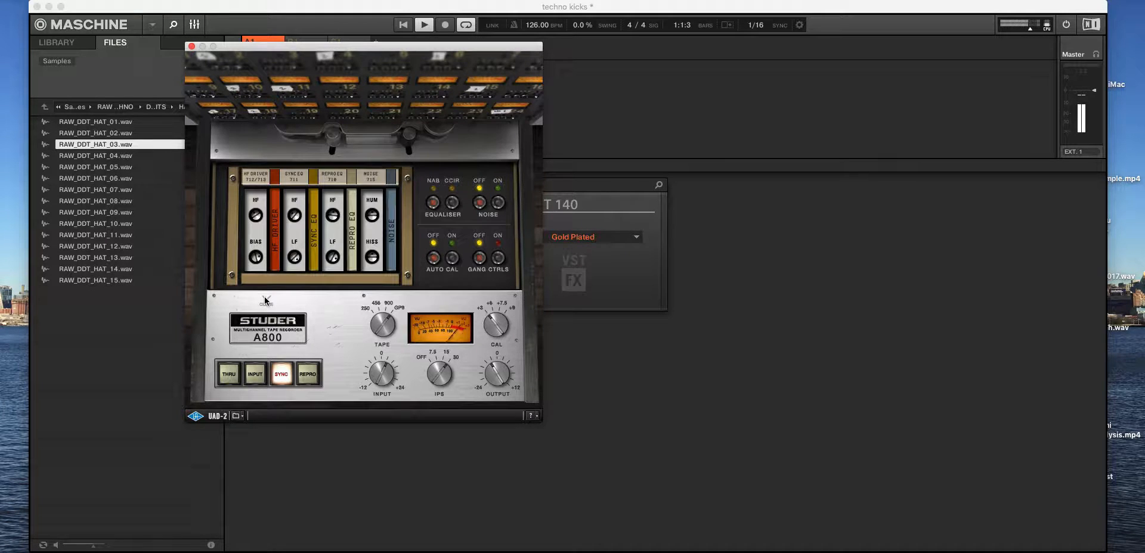
# Try the Studer A800's REPRO mode during playback, return it to SYNC, and stop playback
pyautogui.click(308, 374)
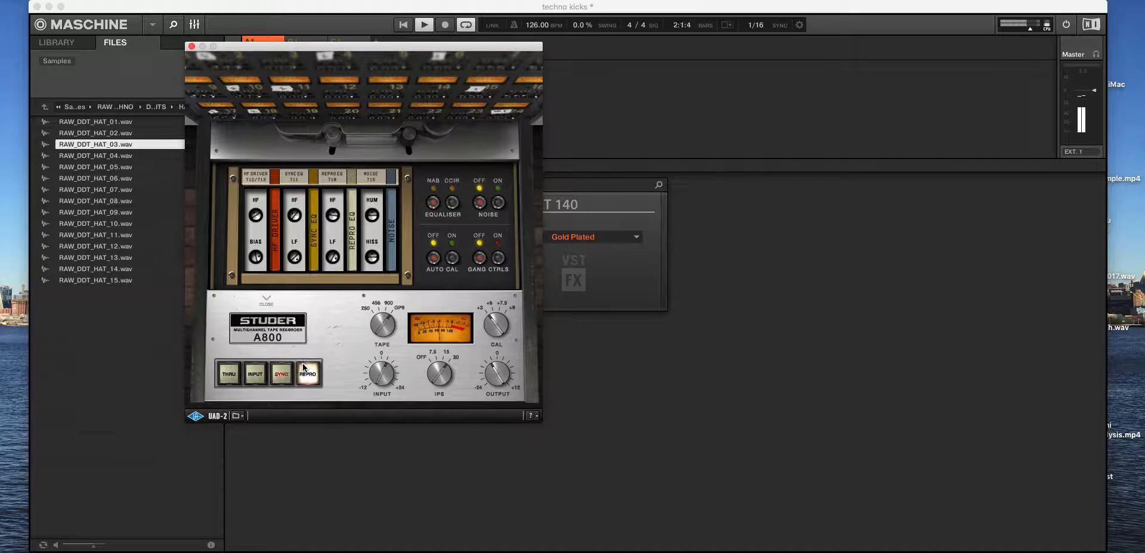
pyautogui.click(285, 376)
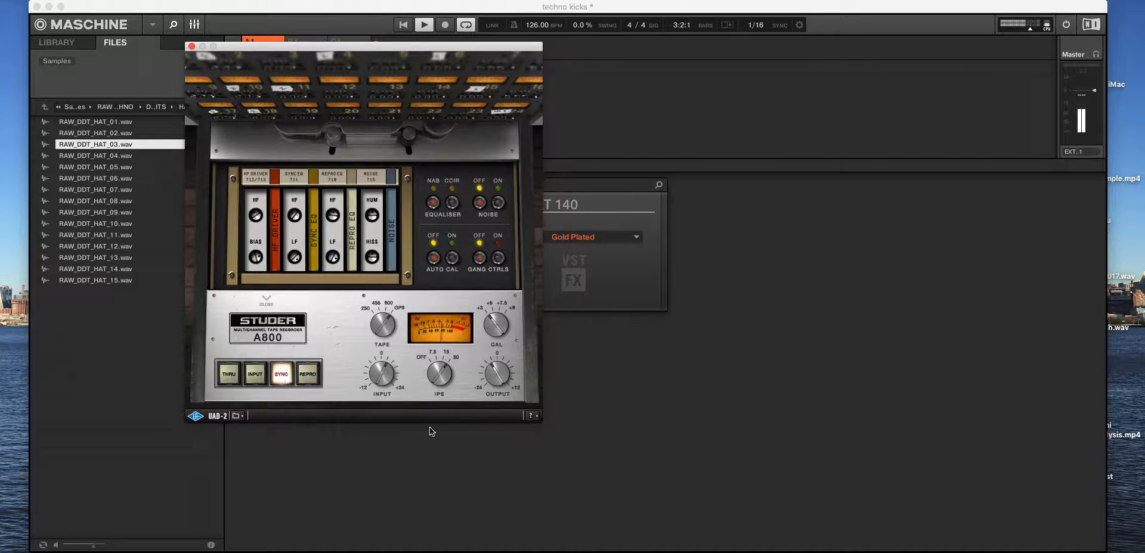
pyautogui.click(459, 480)
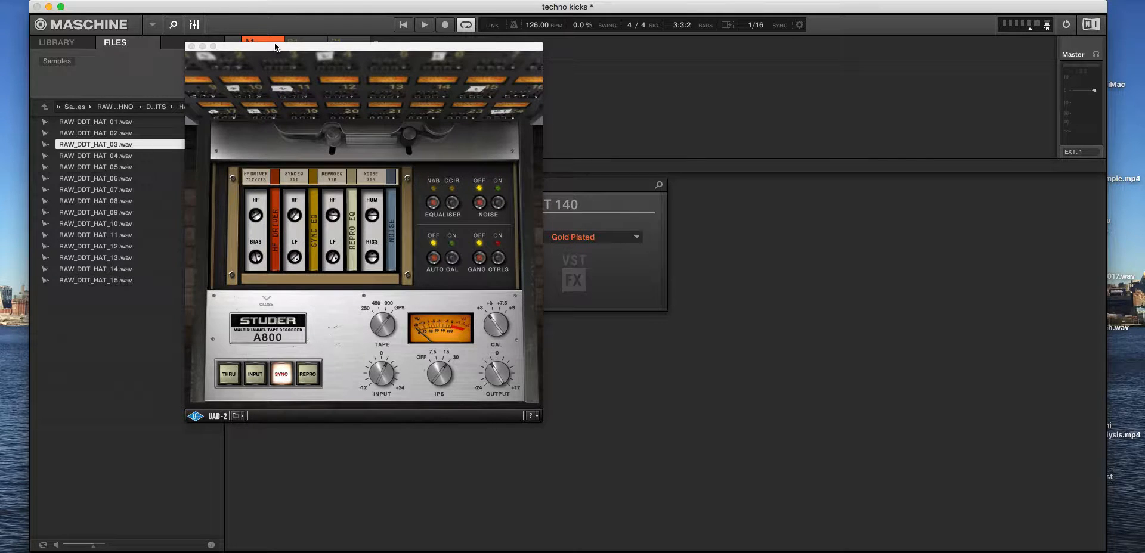
# Move the Studer A800 window clear of the Kick channel, restart playback, and switch the plug-in to THRU
pyautogui.moveTo(276, 47); pyautogui.dragTo(406, 60)
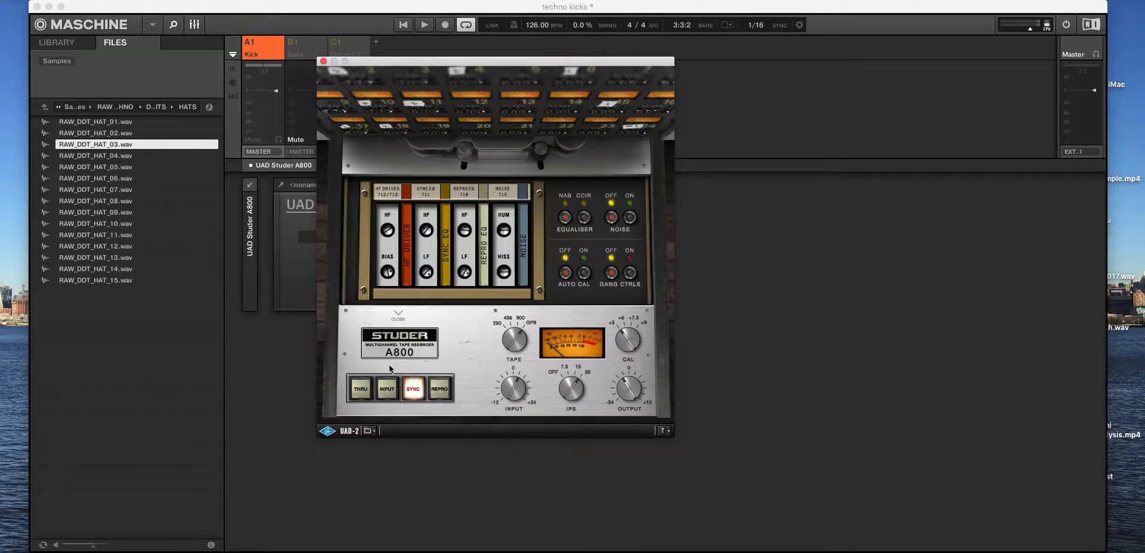
pyautogui.click(394, 507)
pyautogui.press('space')
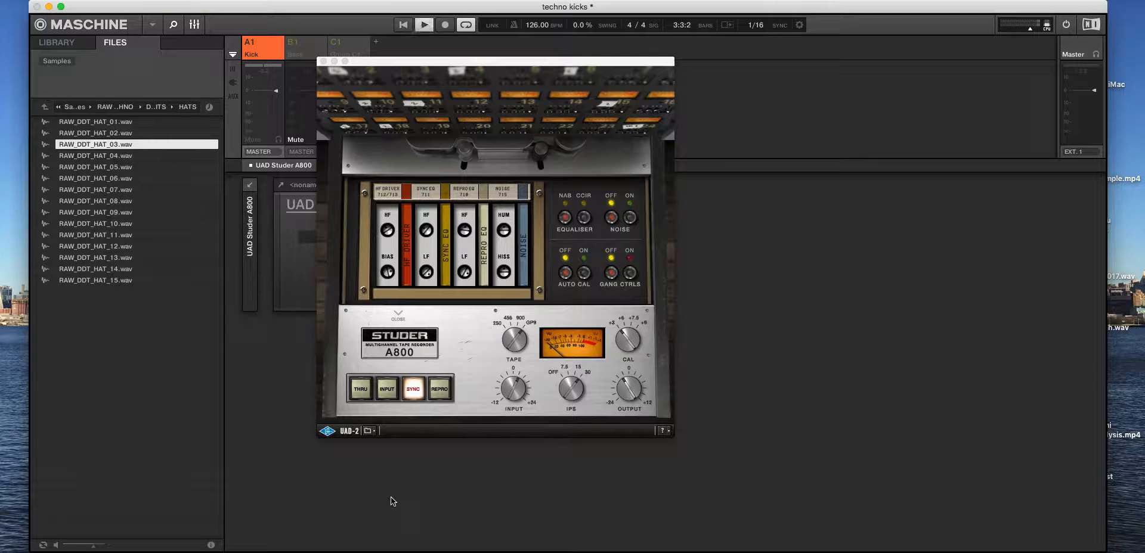
pyautogui.click(360, 391)
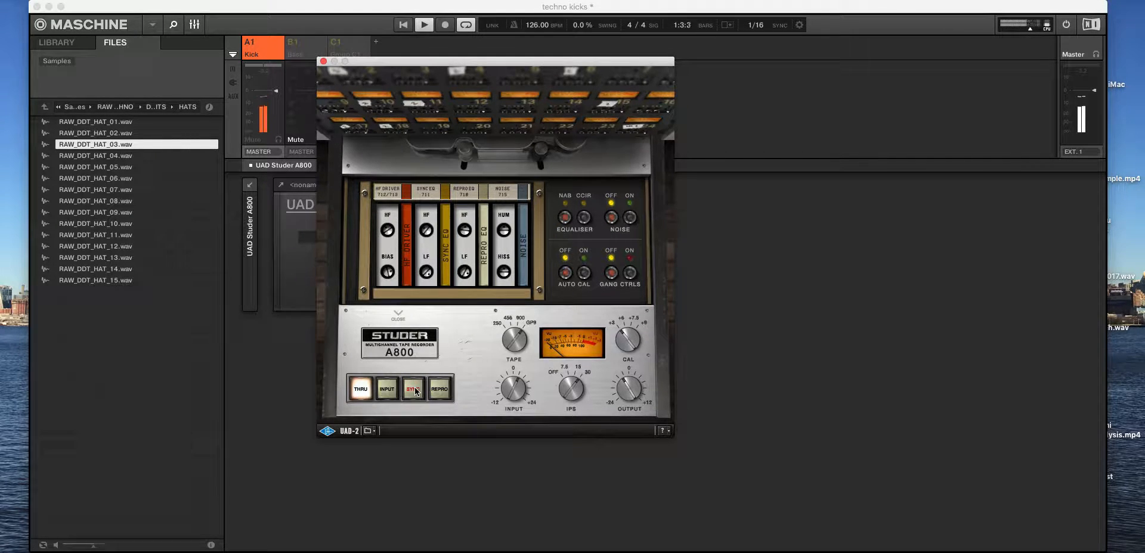
# Compare the Studer A800's SYNC and THRU modes during playback, leave it on SYNC, and close its window with playback stopped
pyautogui.click(409, 439)
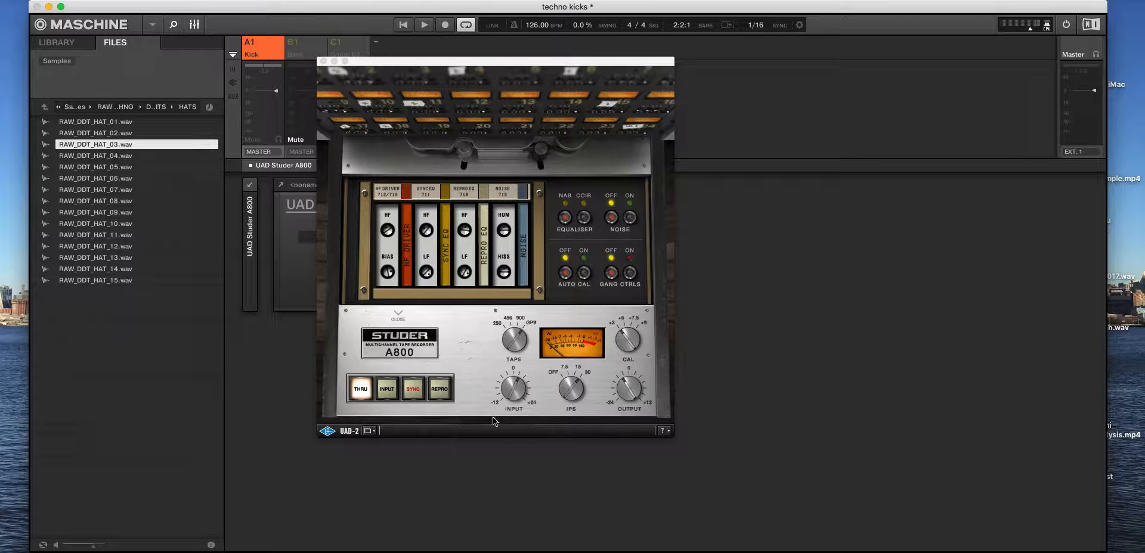
pyautogui.click(415, 390)
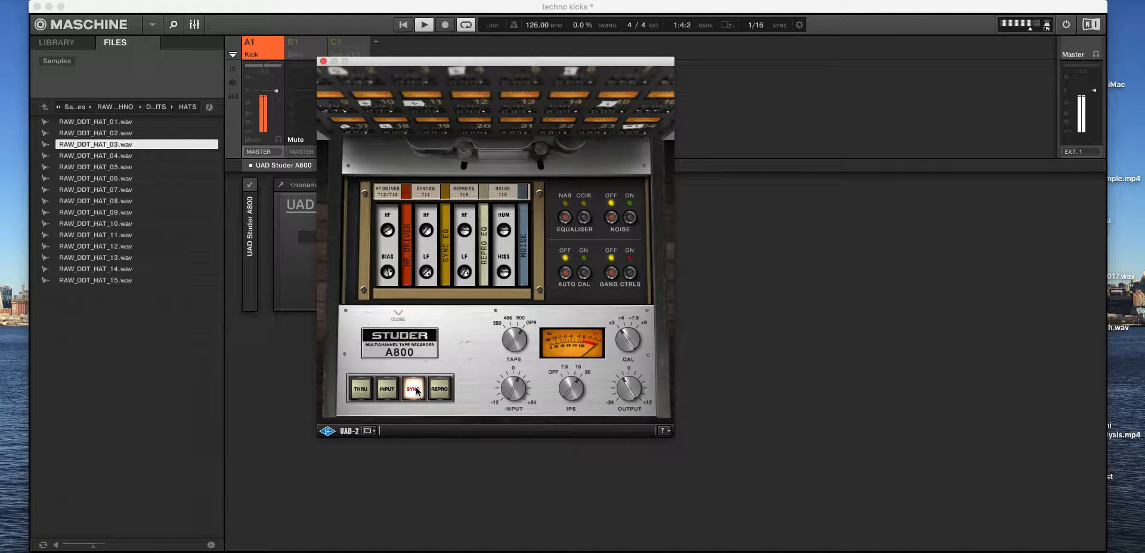
pyautogui.click(358, 390)
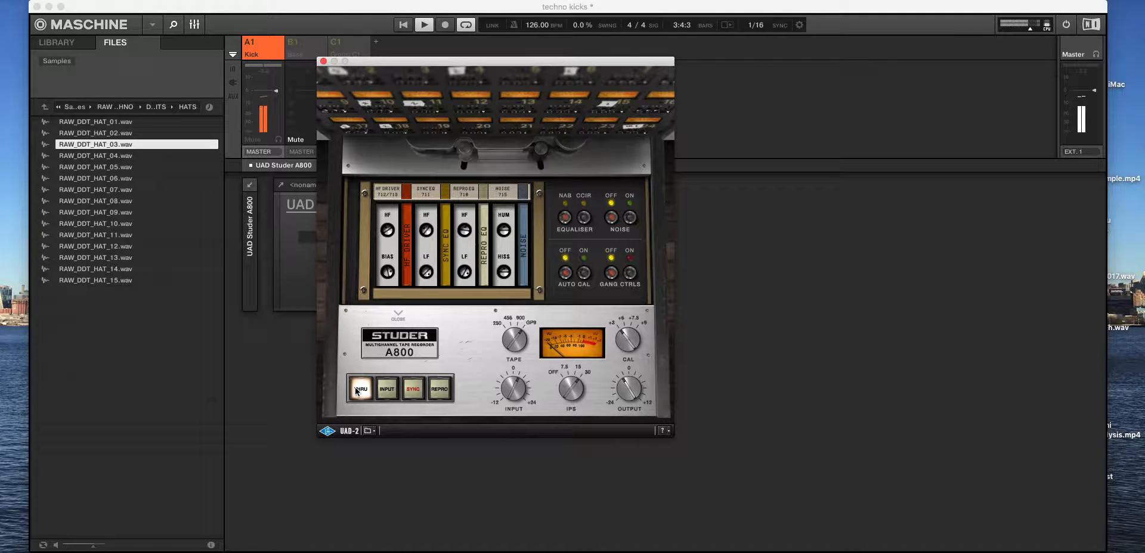
pyautogui.click(413, 390)
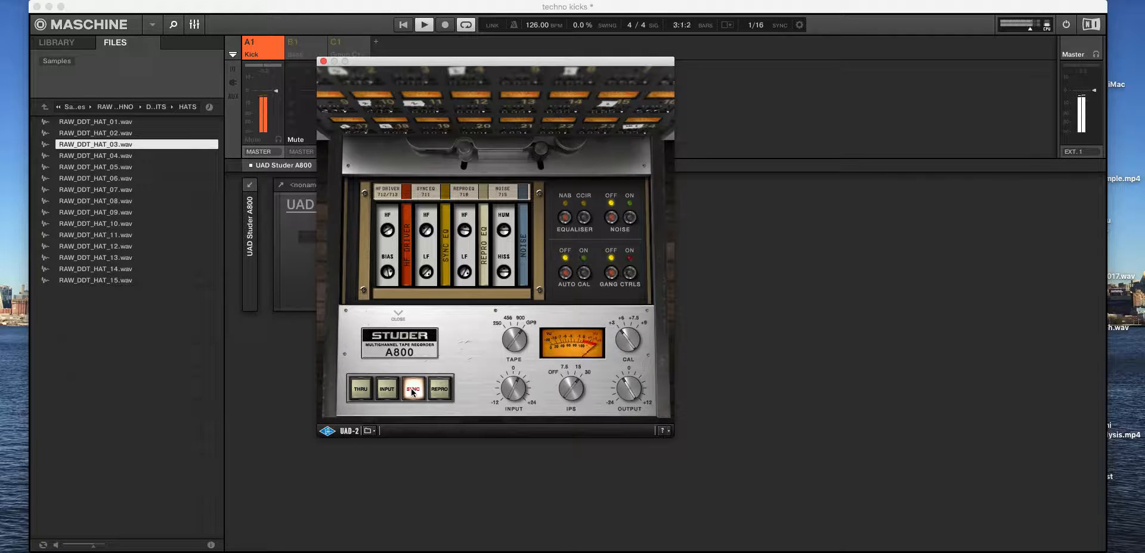
pyautogui.click(418, 452)
pyautogui.press('space')
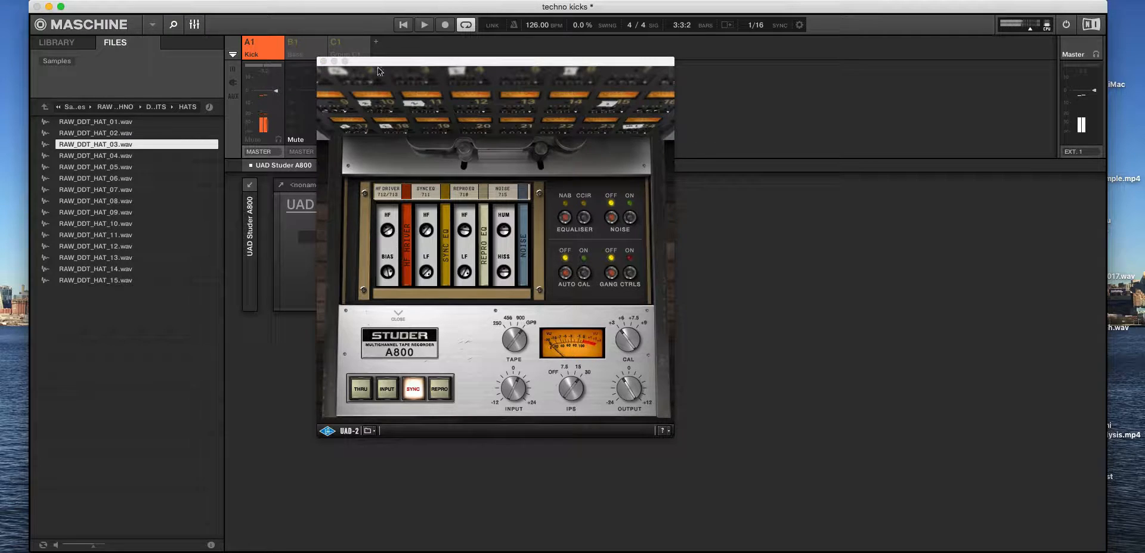
pyautogui.click(325, 60)
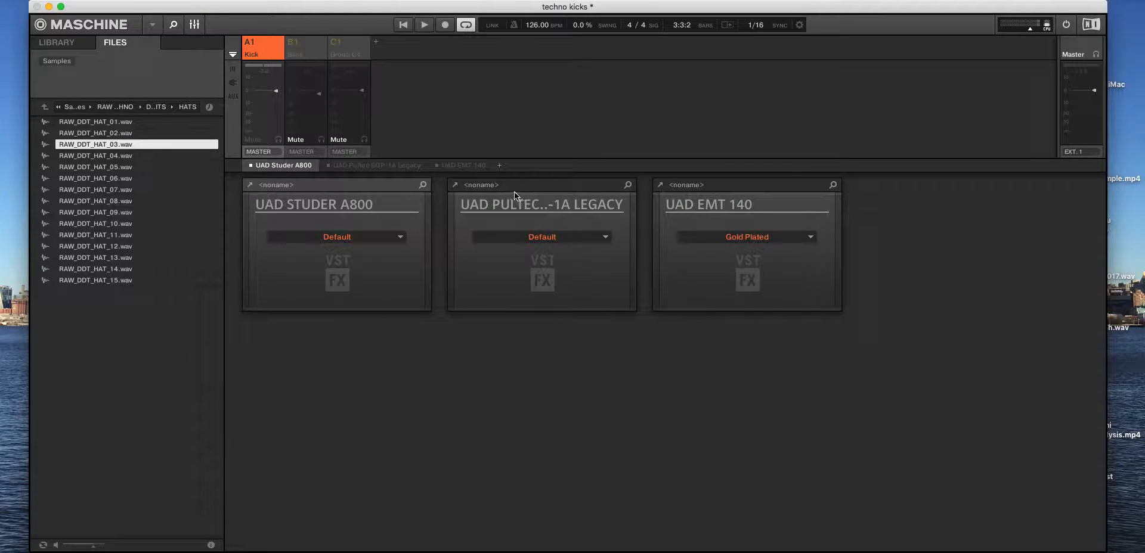
# Enable the UAD Pultec EQP-1A Legacy, open its plug-in window fully in view, and start playback
pyautogui.click(347, 166)
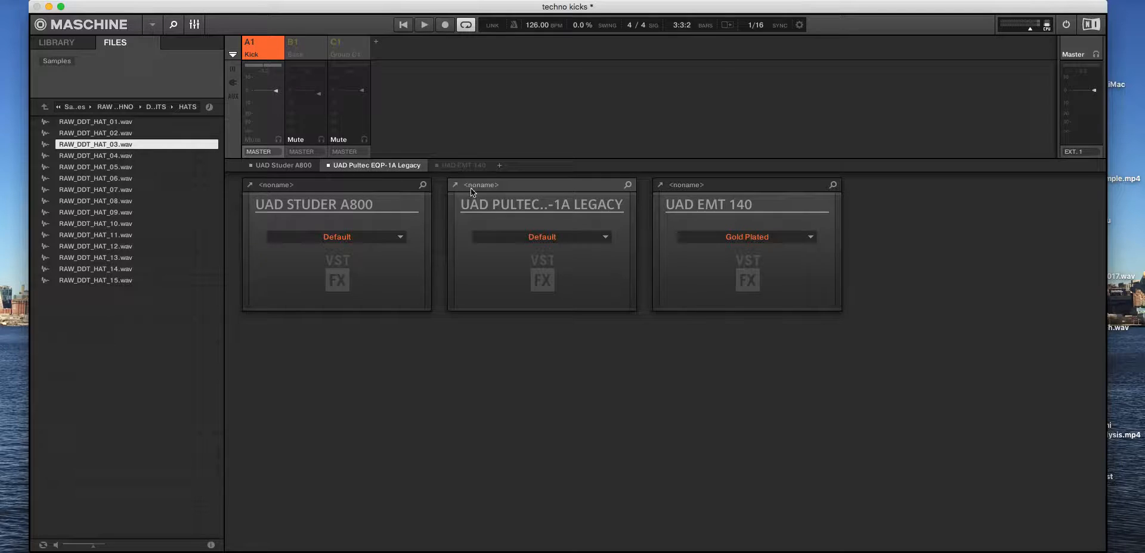
pyautogui.click(455, 185)
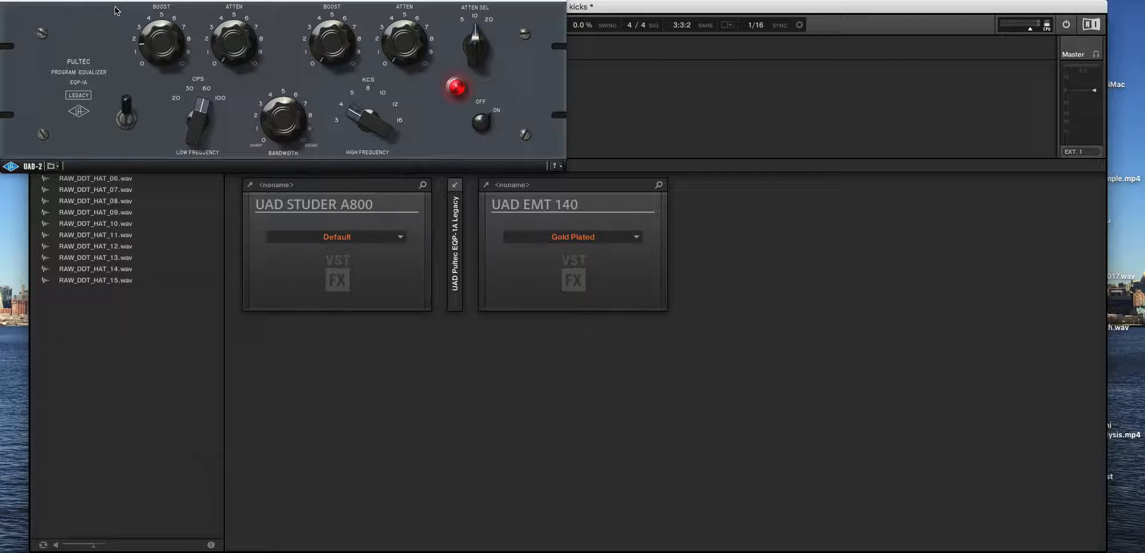
pyautogui.moveTo(45, 0); pyautogui.dragTo(245, 59)
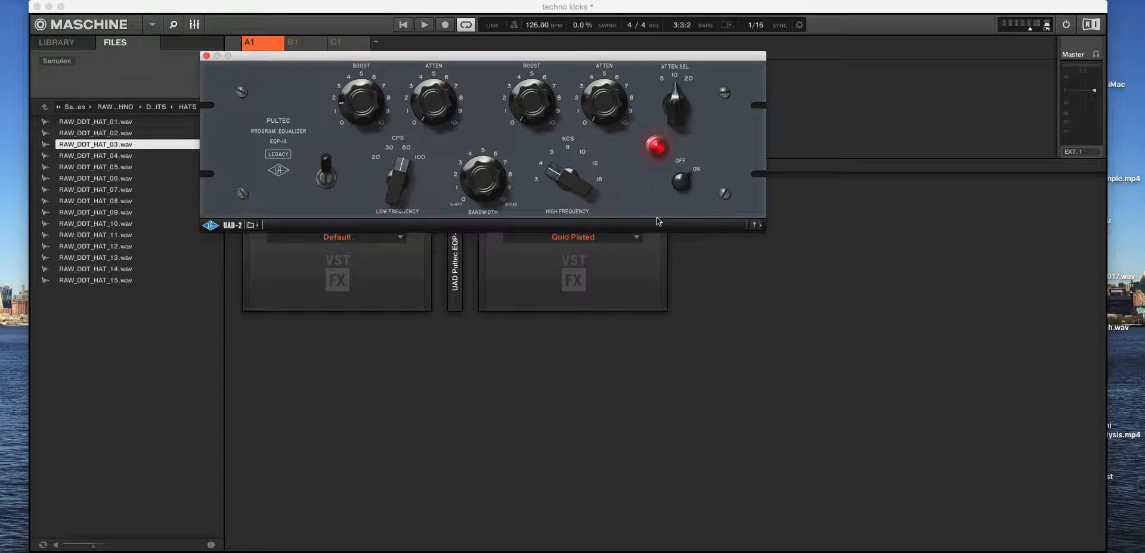
pyautogui.click(675, 280)
pyautogui.press('space')
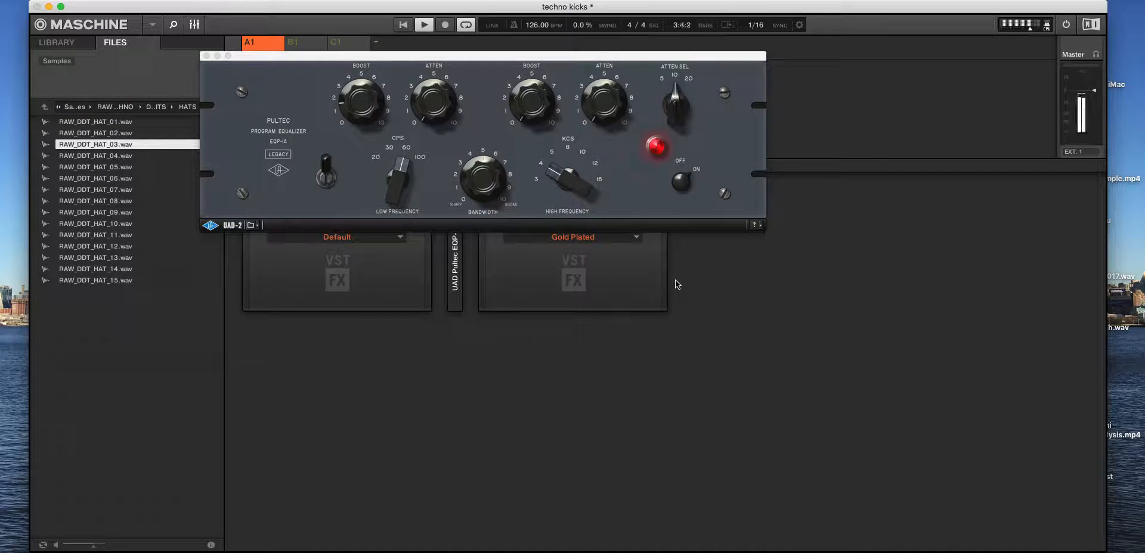
# Audition the Pultec EQP-1A switched off and back on, stop playback, and close its window
pyautogui.click(682, 177)
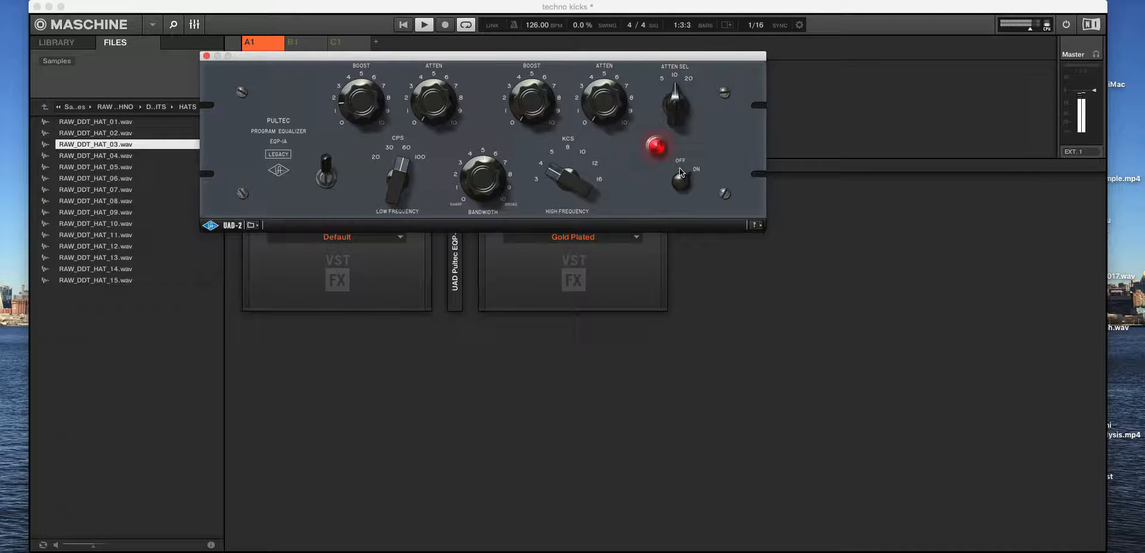
pyautogui.click(679, 169)
pyautogui.click(692, 179)
pyautogui.click(522, 413)
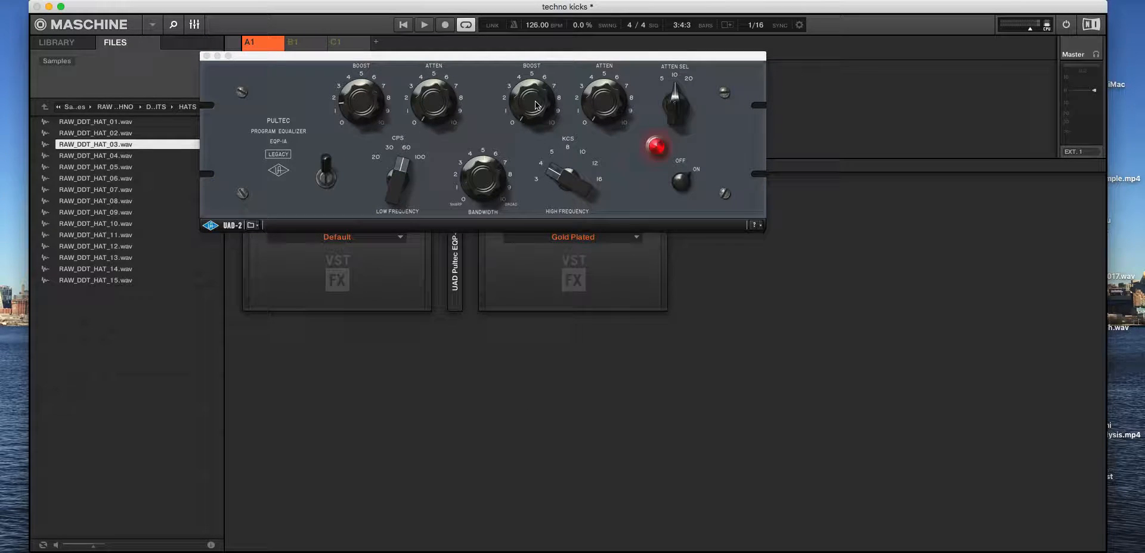
pyautogui.click(206, 55)
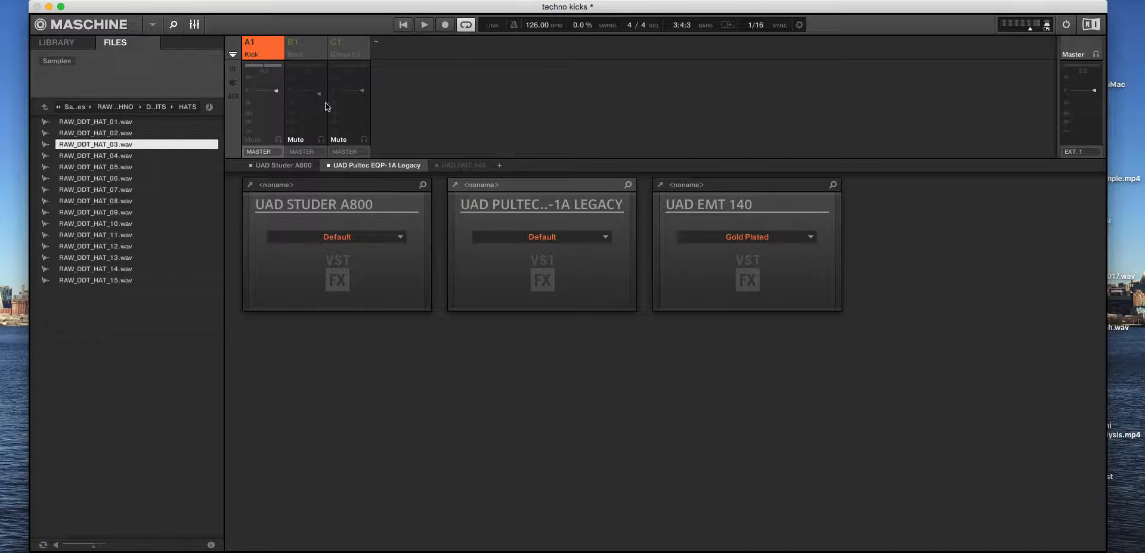
# Open the UAD EMT 140 plug-in window, move it fully into view, and start playback
pyautogui.click(660, 184)
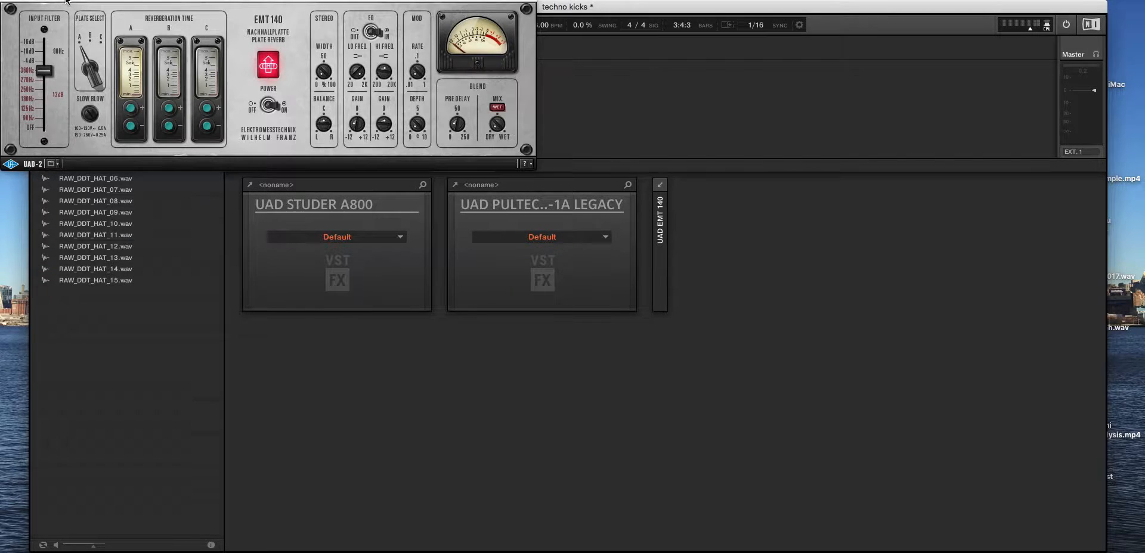
pyautogui.moveTo(65, 0); pyautogui.dragTo(233, 33)
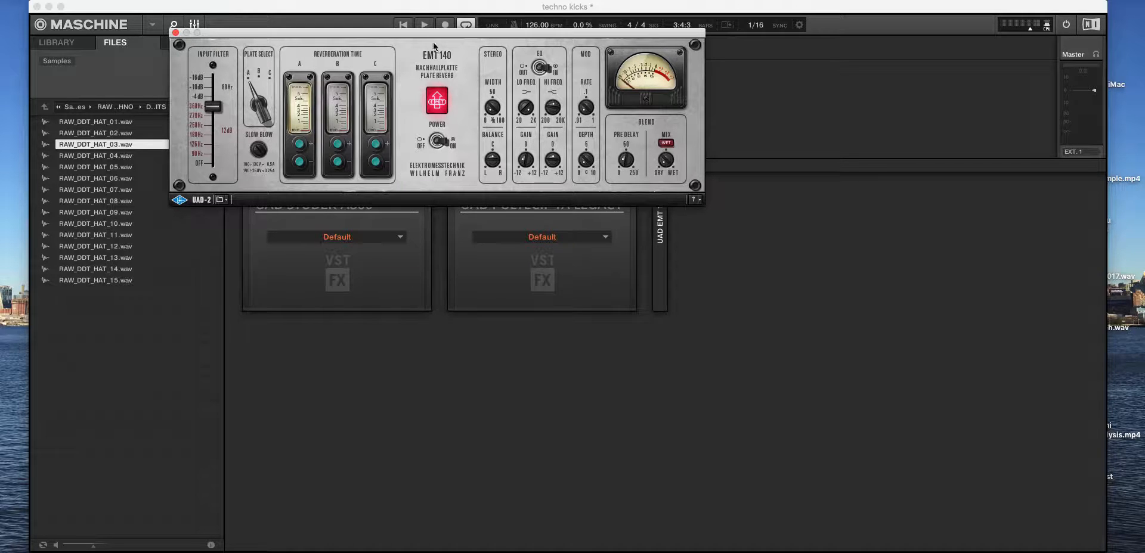
pyautogui.click(422, 26)
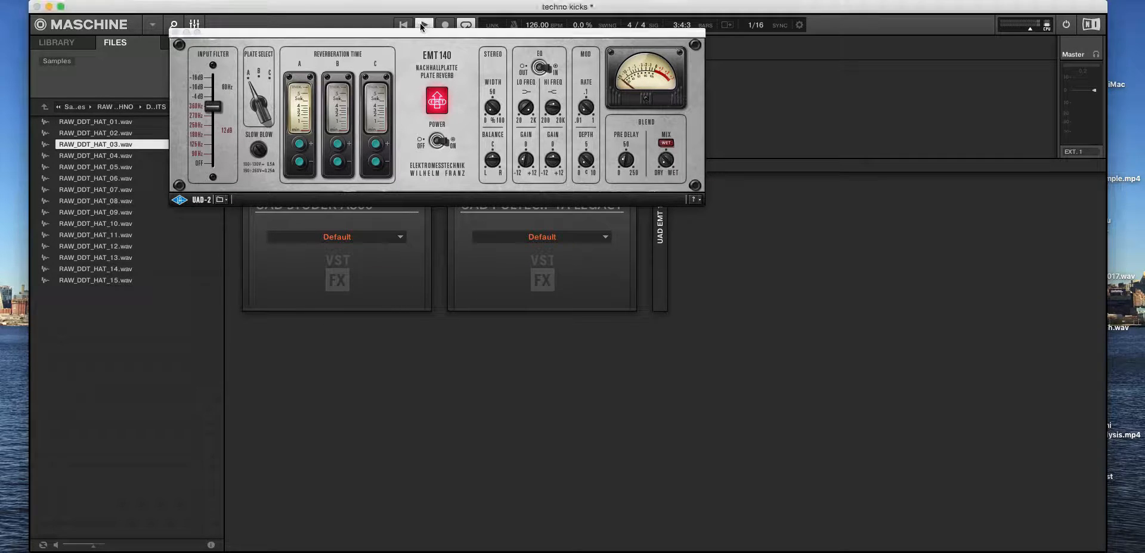
# Switch the EMT 140's power off and on twice during playback to compare the kick
pyautogui.click(437, 101)
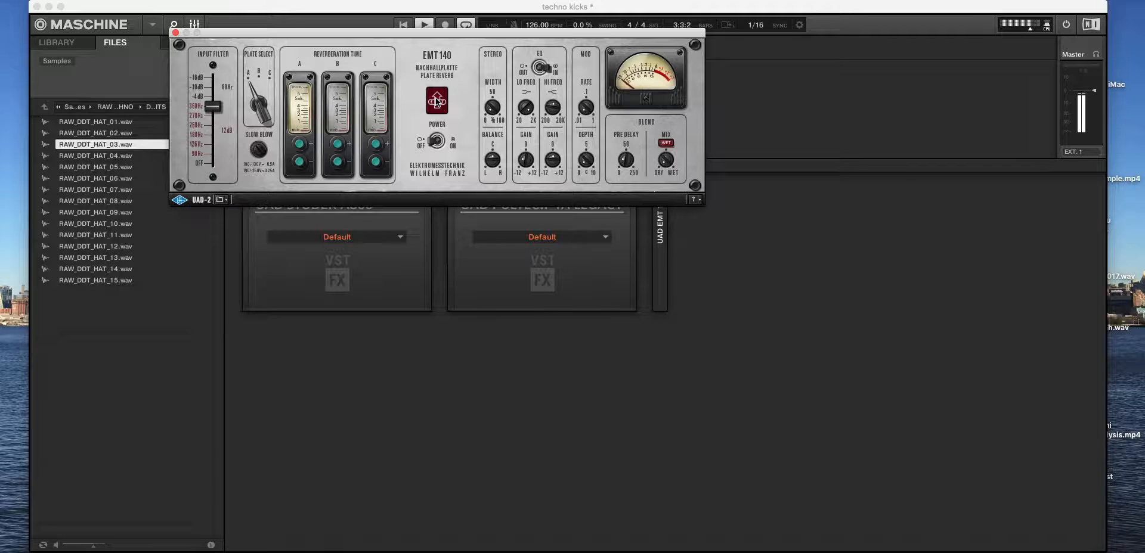
pyautogui.click(437, 101)
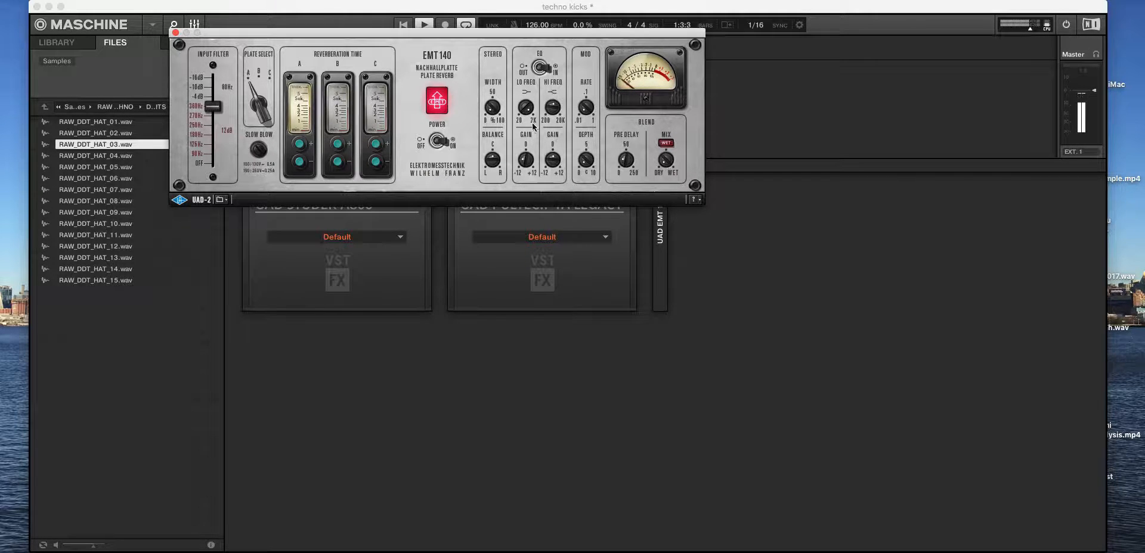
pyautogui.click(425, 104)
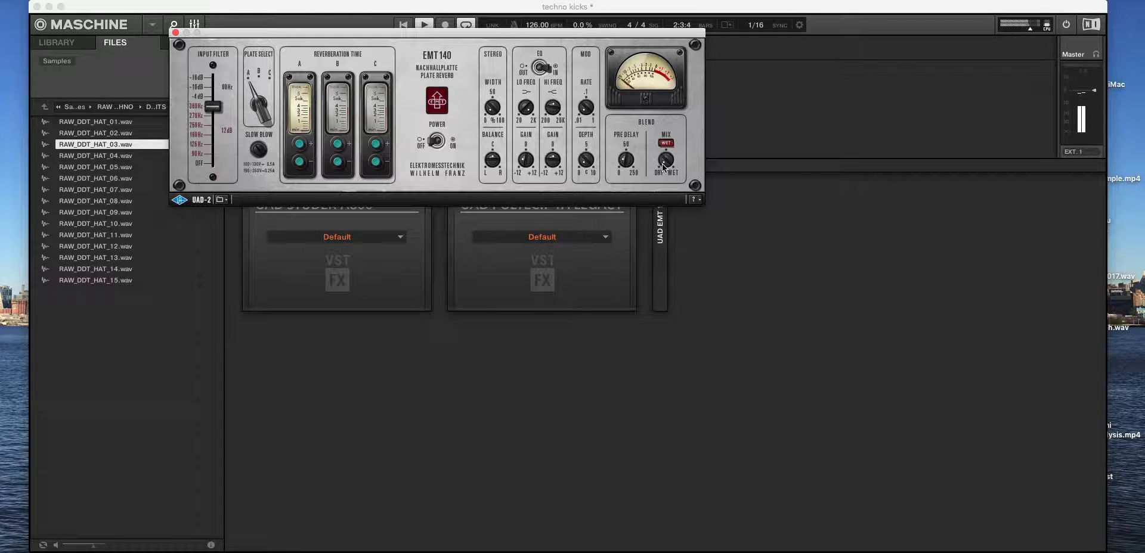
pyautogui.click(440, 106)
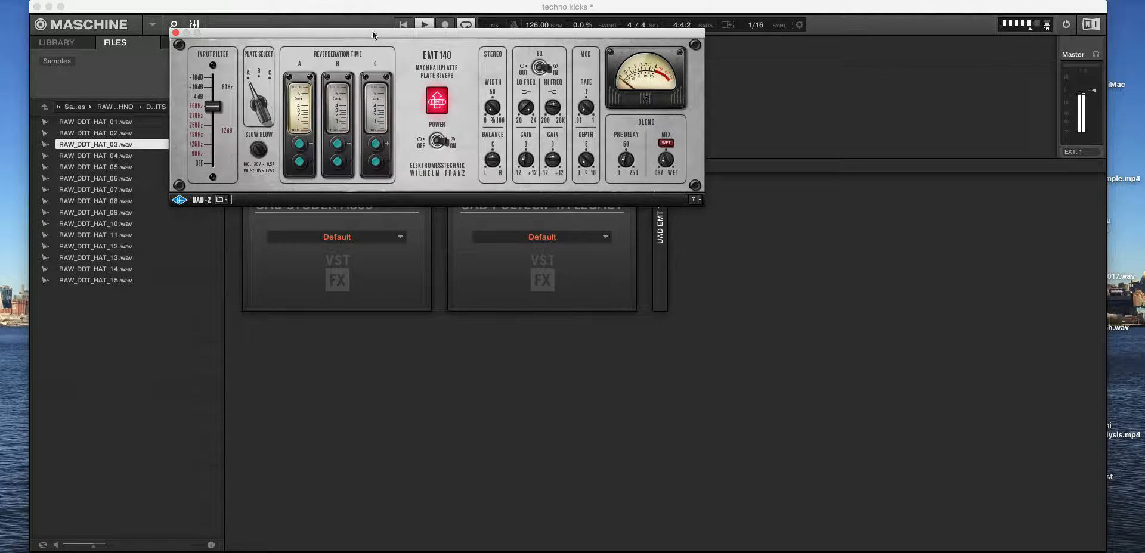
# Move the EMT 140 window clear of the Kick channel, try plate A's reverberation time, and close the window with playback stopped
pyautogui.moveTo(371, 33); pyautogui.dragTo(449, 70)
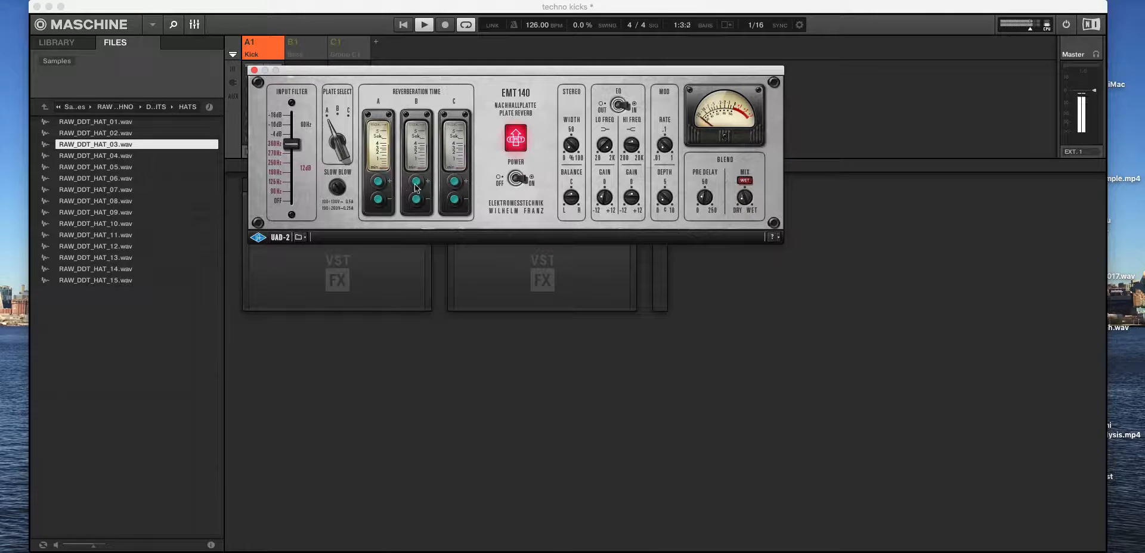
pyautogui.click(380, 182)
pyautogui.click(380, 182)
pyautogui.click(253, 70)
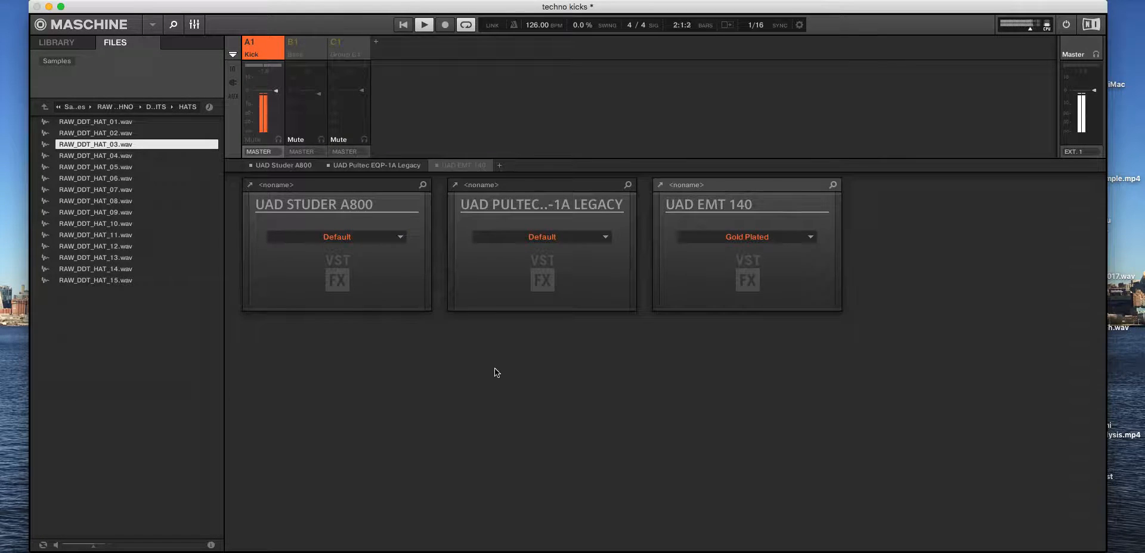
pyautogui.press('space')
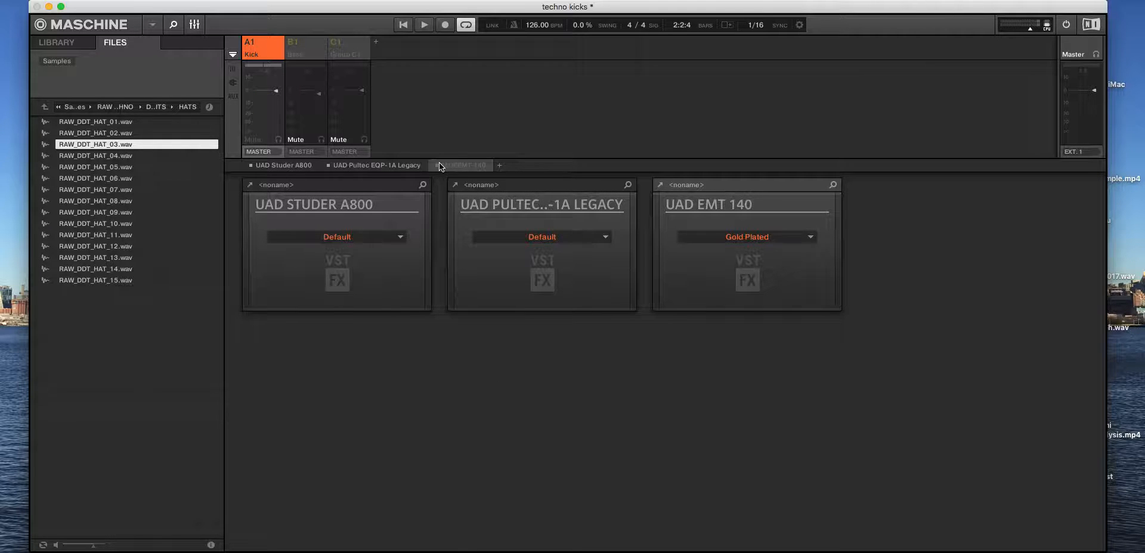
# Enable the EMT 140 effect on the Kick group and reopen its plug-in window
pyautogui.click(437, 165)
pyautogui.click(660, 185)
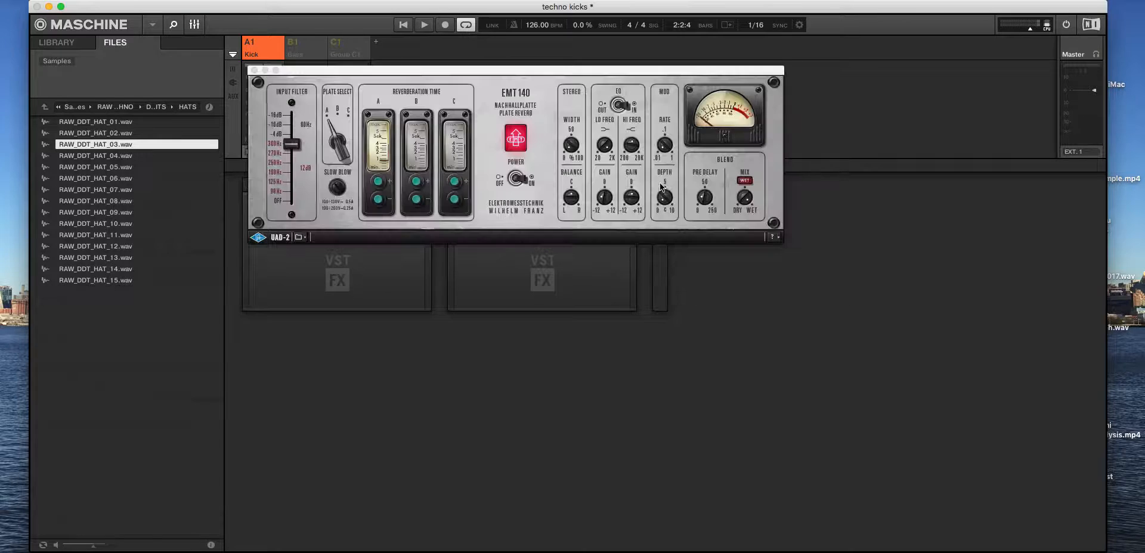
pyautogui.click(383, 168)
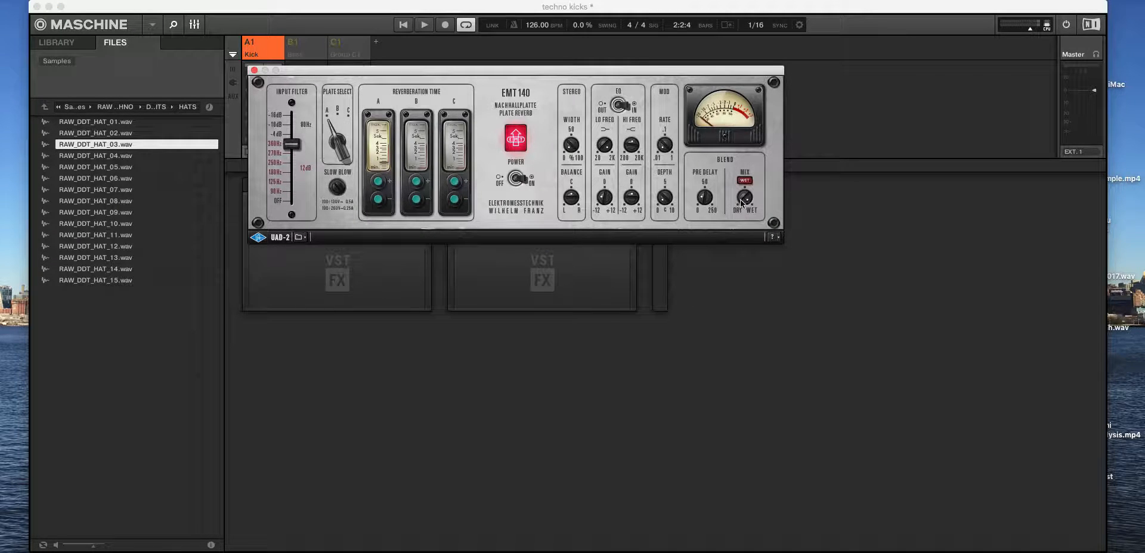
pyautogui.moveTo(743, 201); pyautogui.dragTo(732, 302)
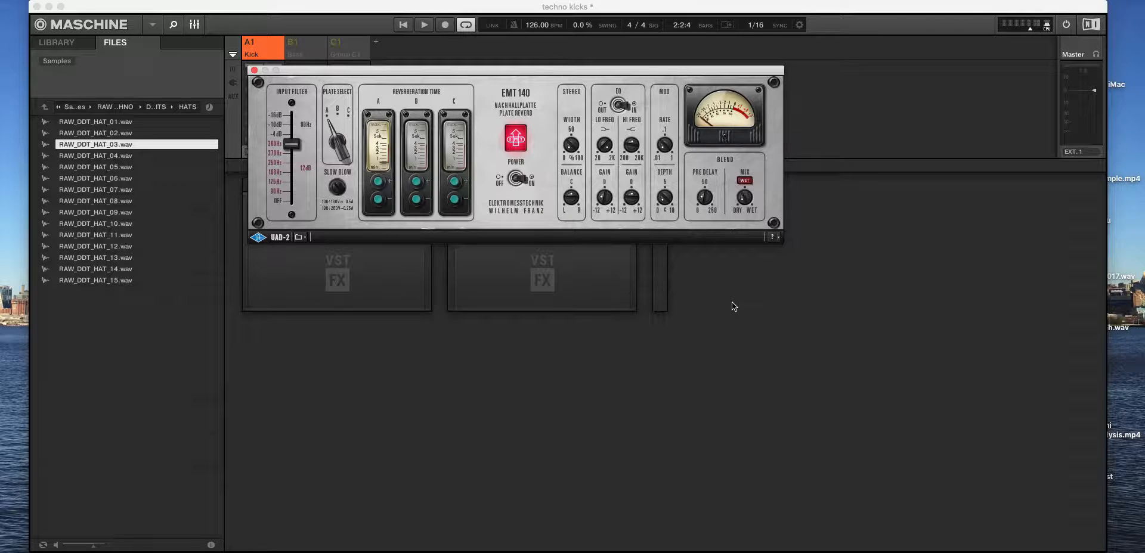
# Compare the kick with the EMT 140's power off and on during playback, leave it off, and stop playback
pyautogui.click(516, 140)
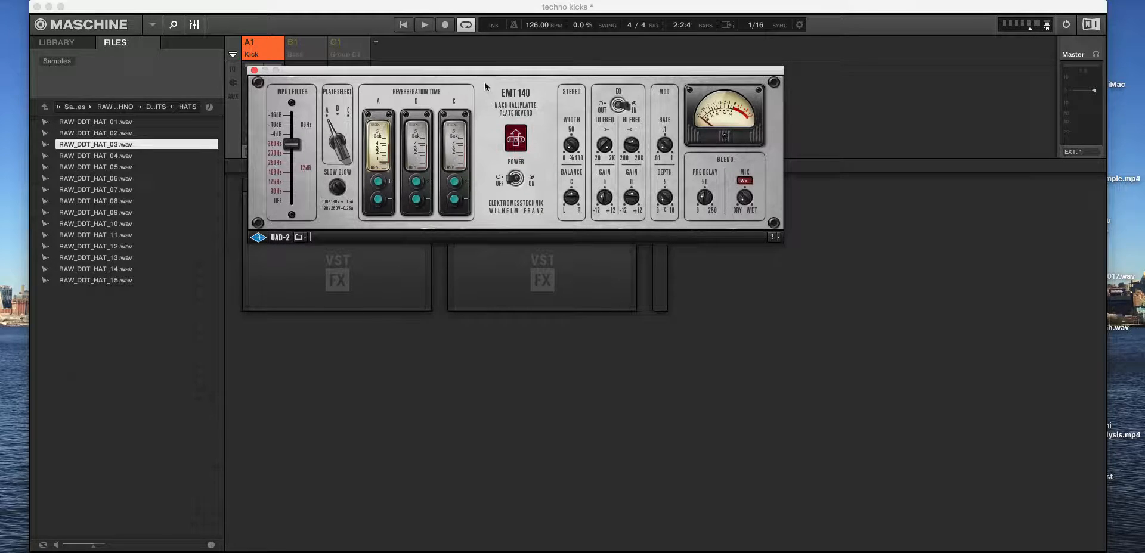
pyautogui.click(422, 27)
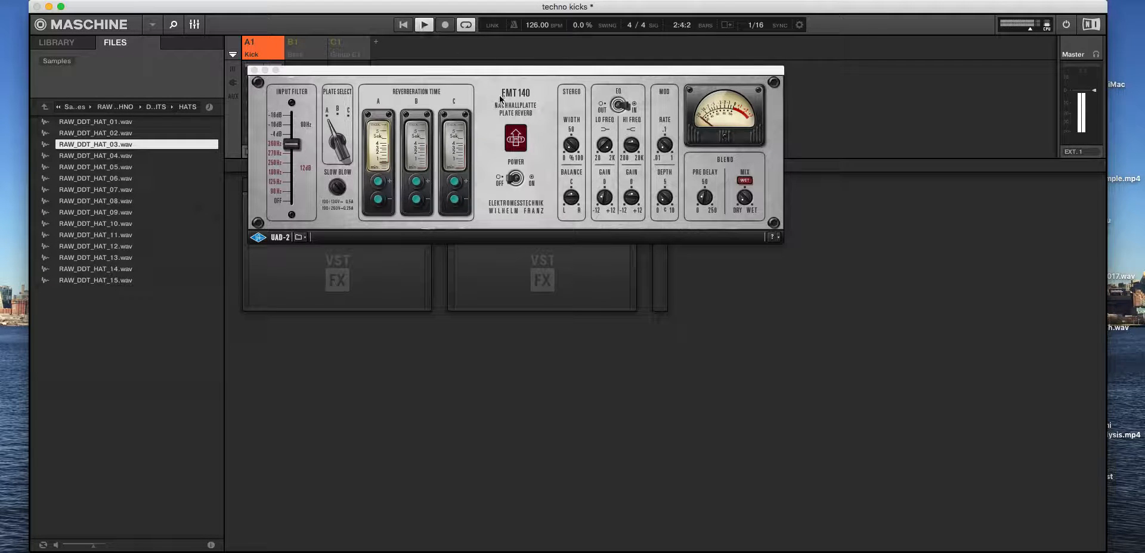
pyautogui.click(516, 139)
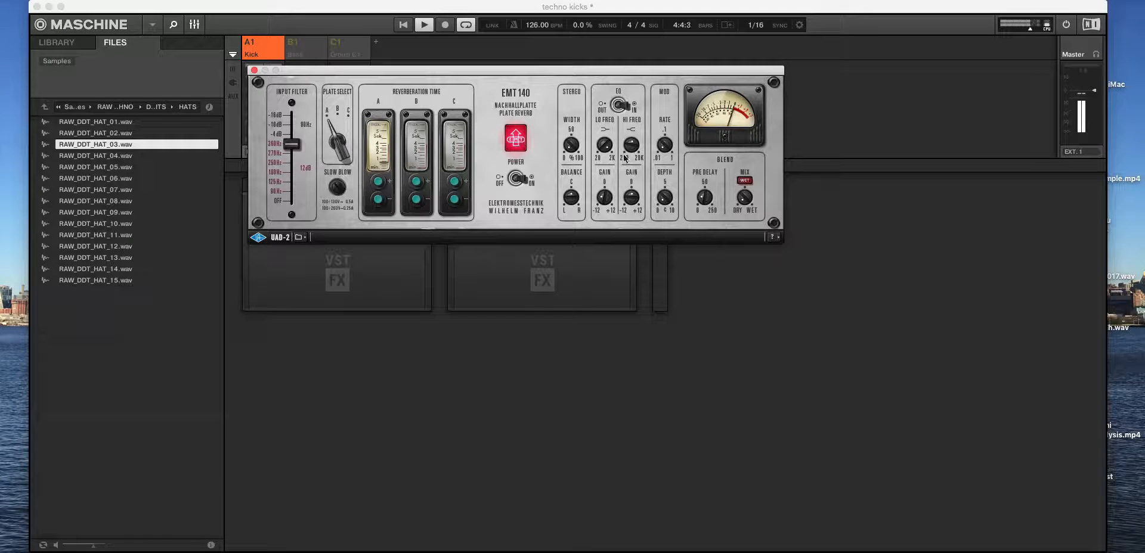
pyautogui.click(379, 201)
pyautogui.click(512, 143)
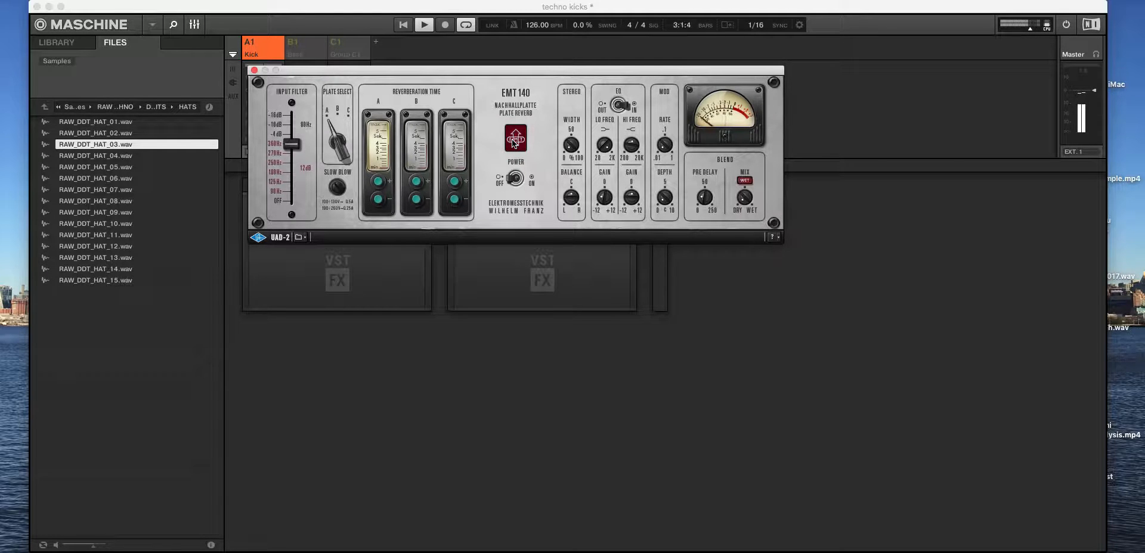
pyautogui.click(513, 144)
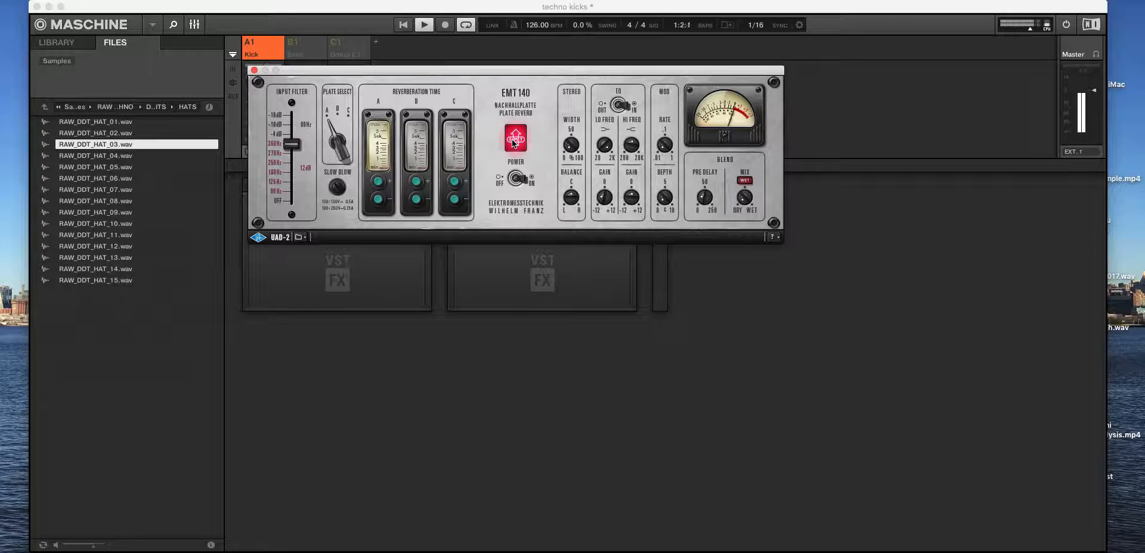
pyautogui.click(513, 143)
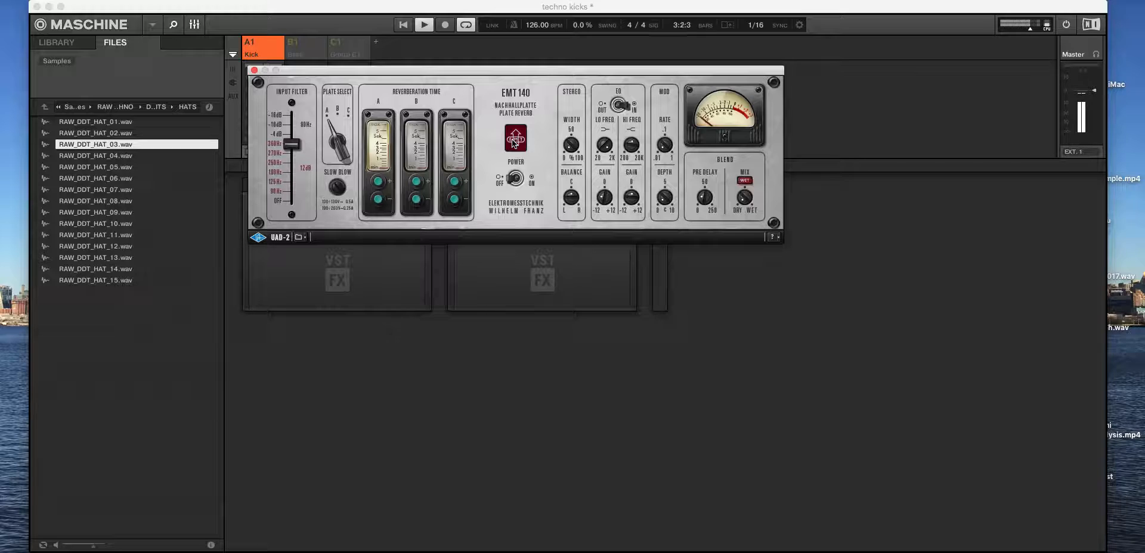
pyautogui.click(513, 143)
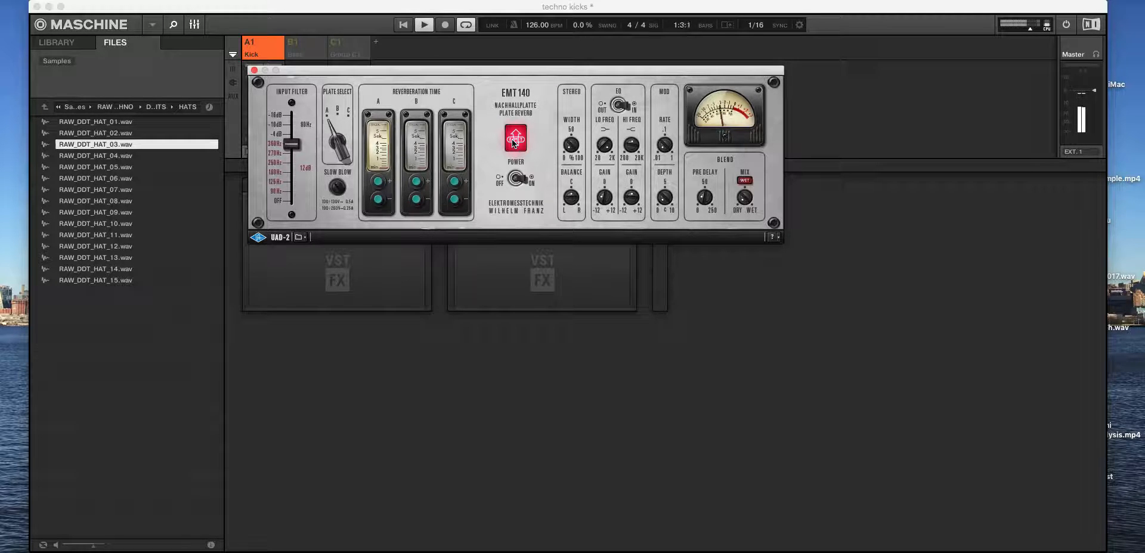
pyautogui.click(513, 143)
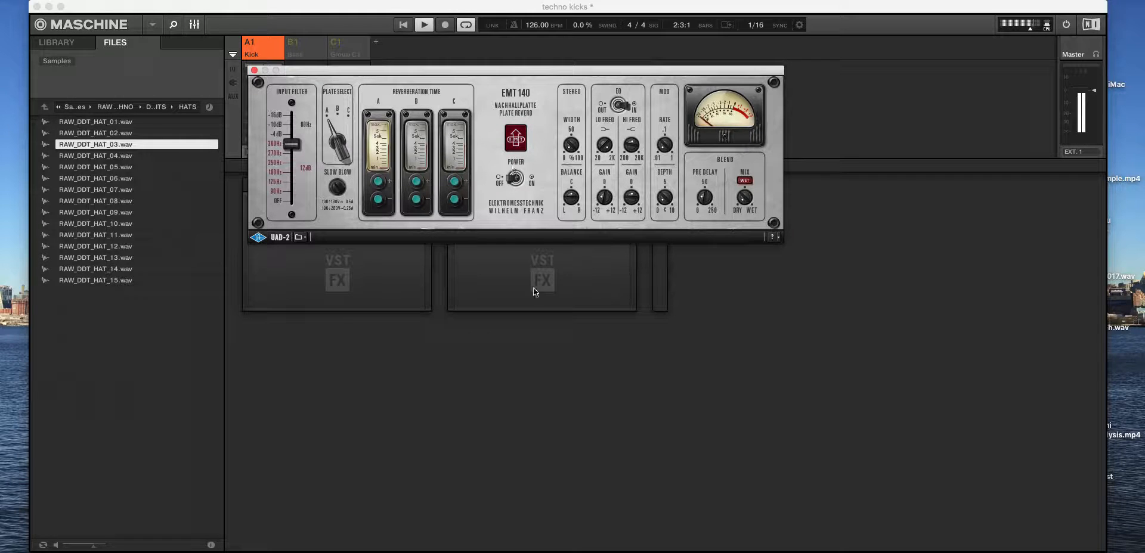
pyautogui.click(542, 374)
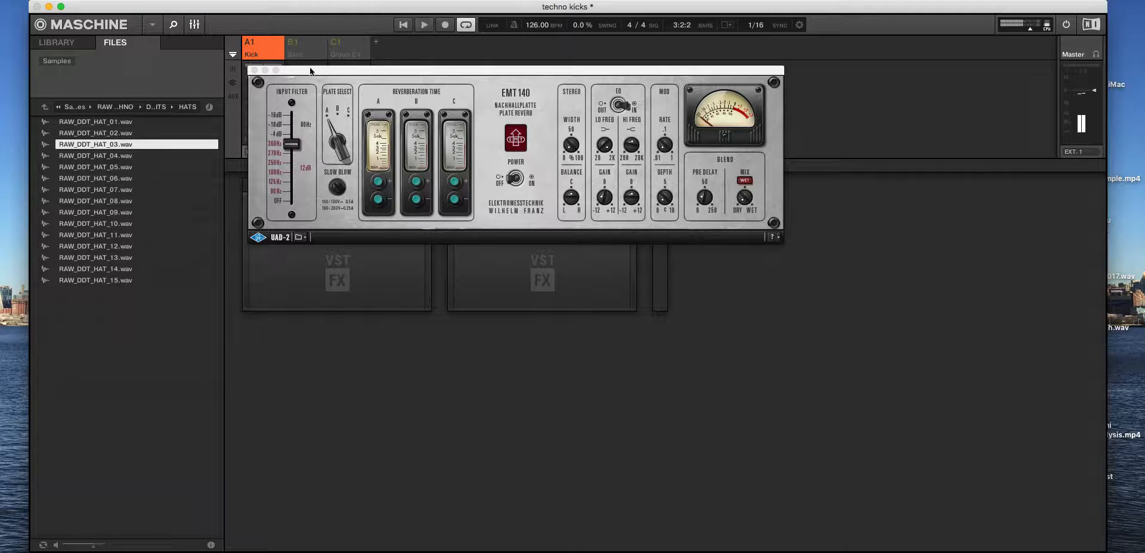
# Close the EMT 140 window, bypass the effect on the Kick group, and return to the arrangement view
pyautogui.click(254, 71)
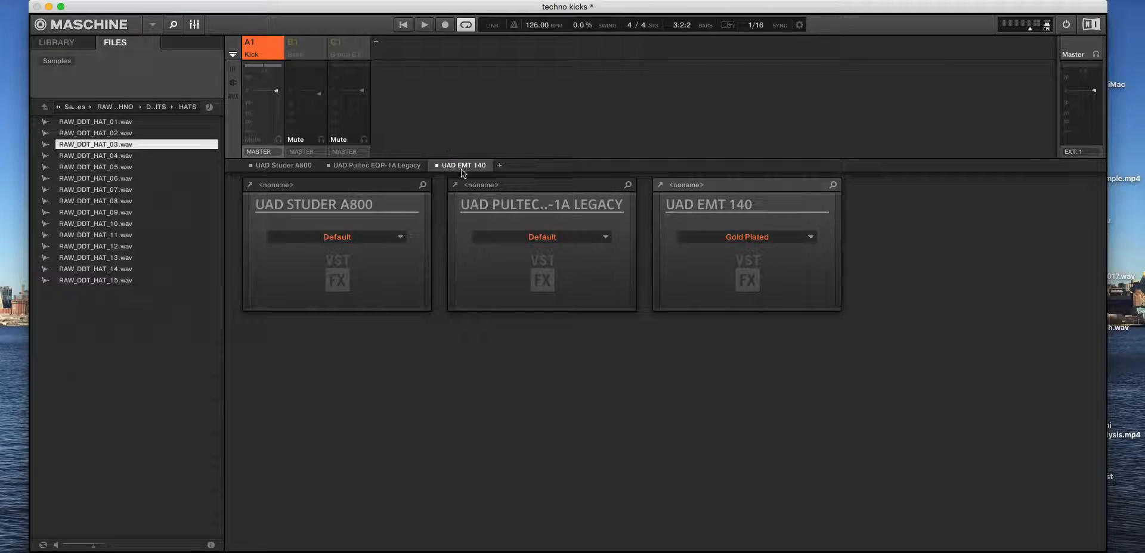
pyautogui.click(438, 167)
pyautogui.press('Tab')
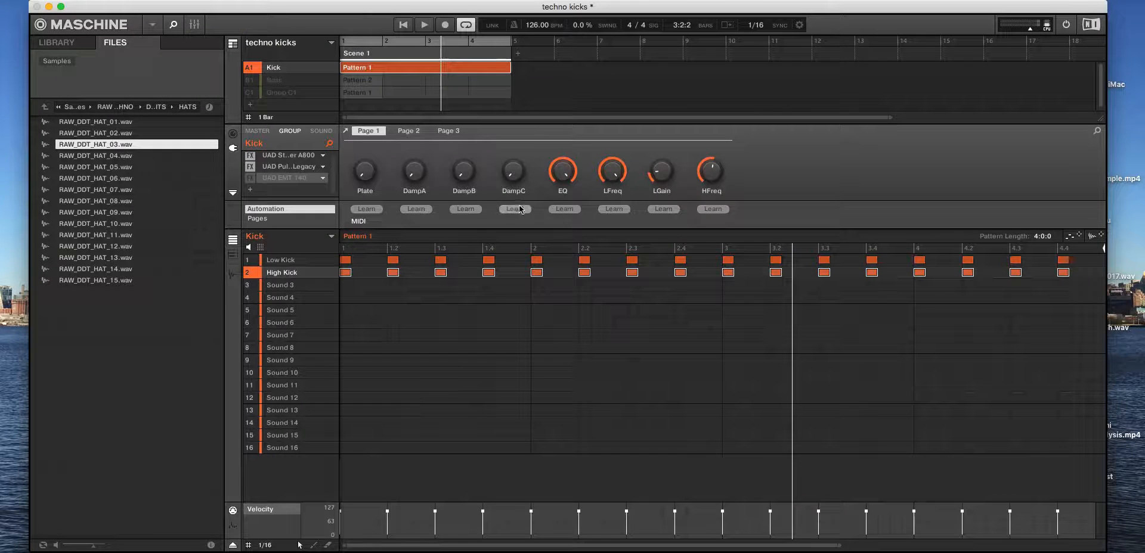